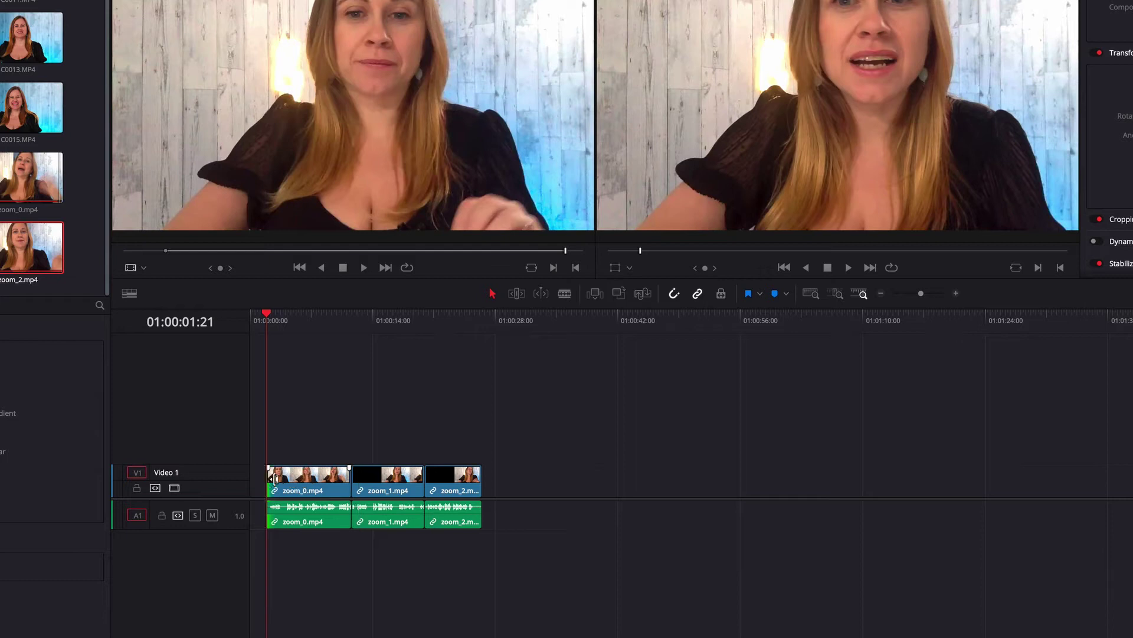
# - Marquee-select zoom_0, zoom_1 and zoom_2 and drag them left to start at 01:00:00:00
pyautogui.moveTo(487, 570); pyautogui.dragTo(485, 568)
pyautogui.moveTo(289, 481); pyautogui.dragTo(257, 487)
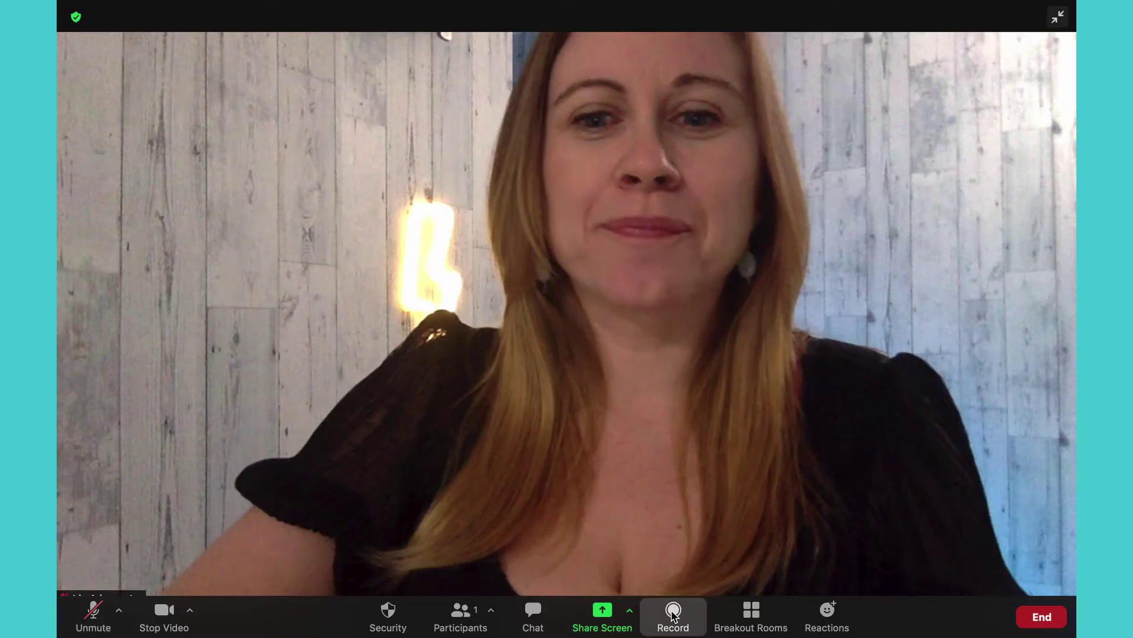
# - Record the Zoom meeting to this computer, then stop the recording
pyautogui.click(673, 614)
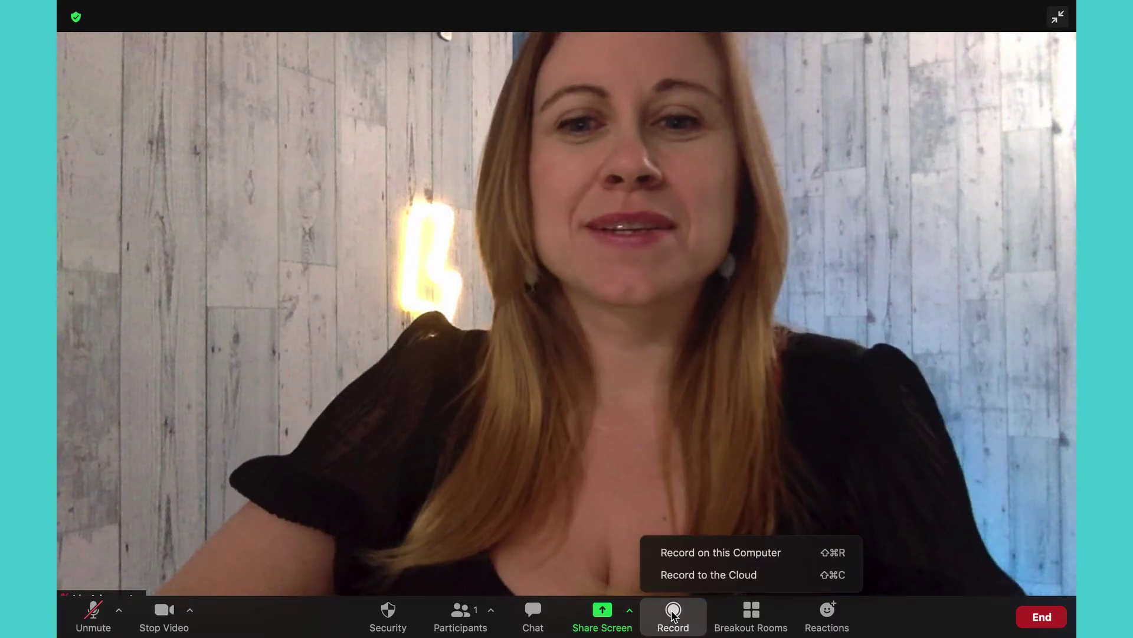
pyautogui.click(702, 555)
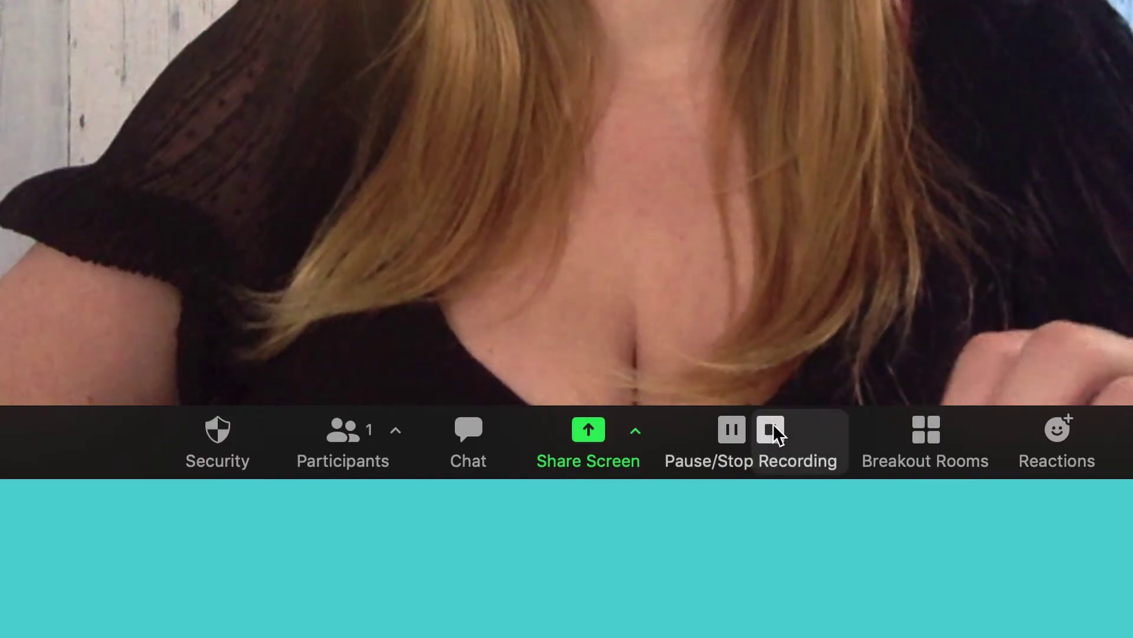
pyautogui.click(772, 424)
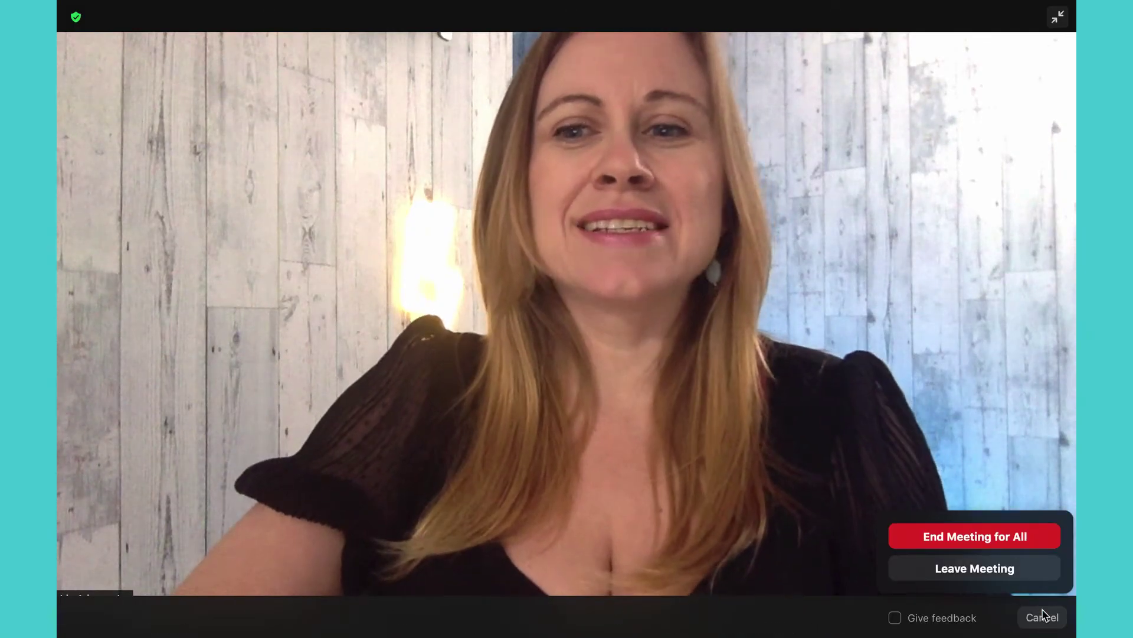
# - End the meeting for all so Zoom converts the recording into zoom_0, zoom_1 and zoom_2
pyautogui.click(987, 536)
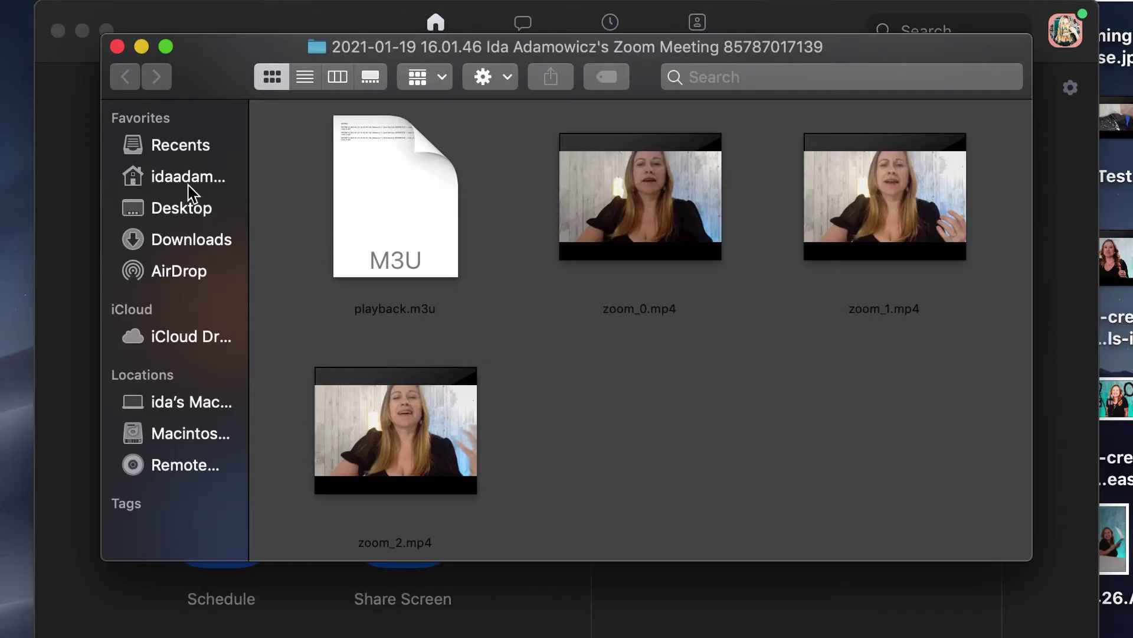
pyautogui.click(188, 177)
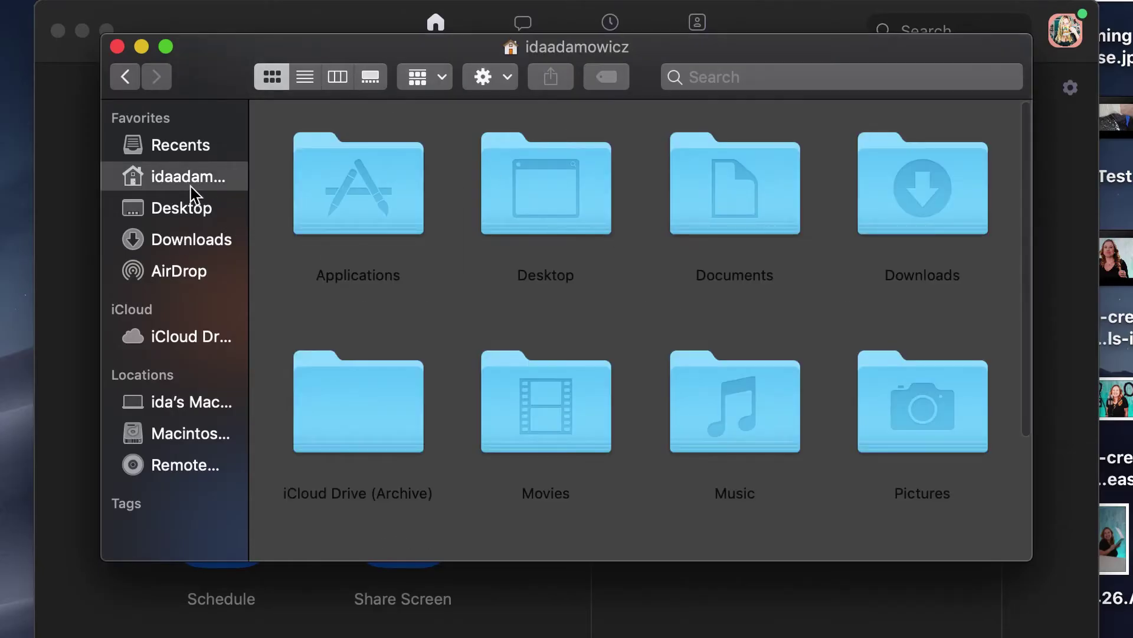
pyautogui.doubleClick(739, 203)
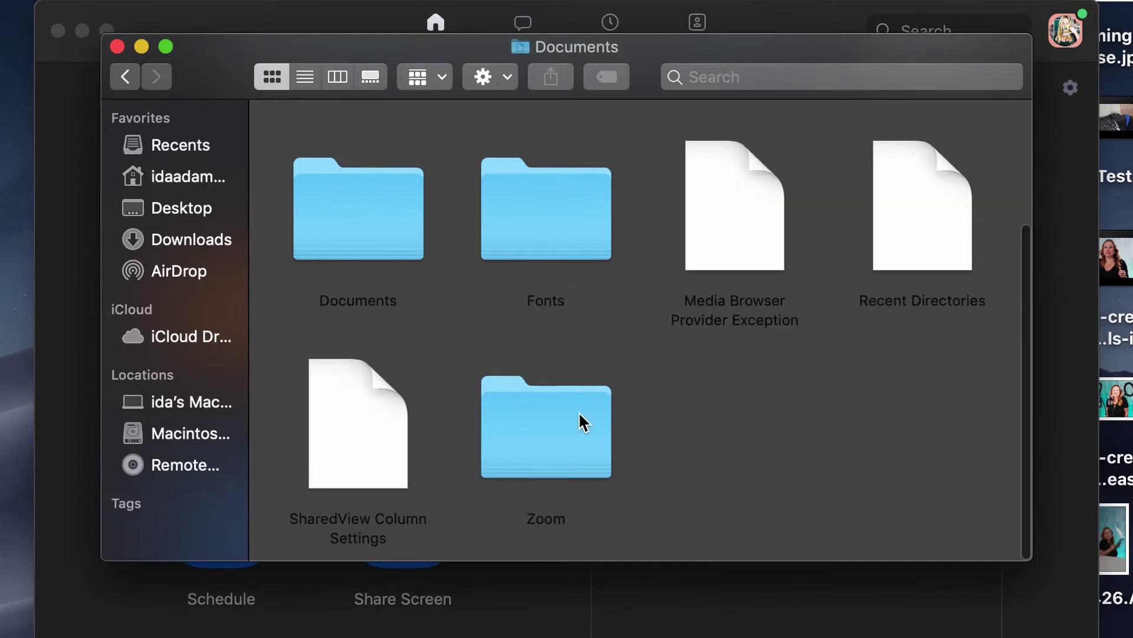
pyautogui.doubleClick(583, 422)
pyautogui.doubleClick(434, 228)
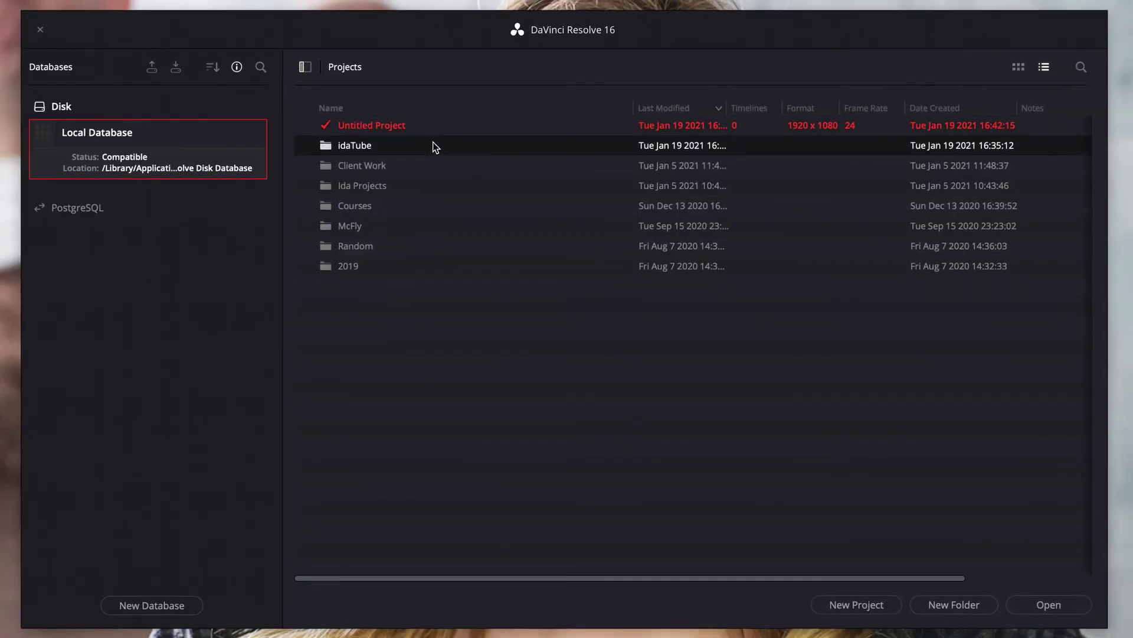
# - Open the idaTube folder's 'Jan 19. Zoom Edit, Text to Reels, SEO, Animated Inttro' project
pyautogui.doubleClick(435, 146)
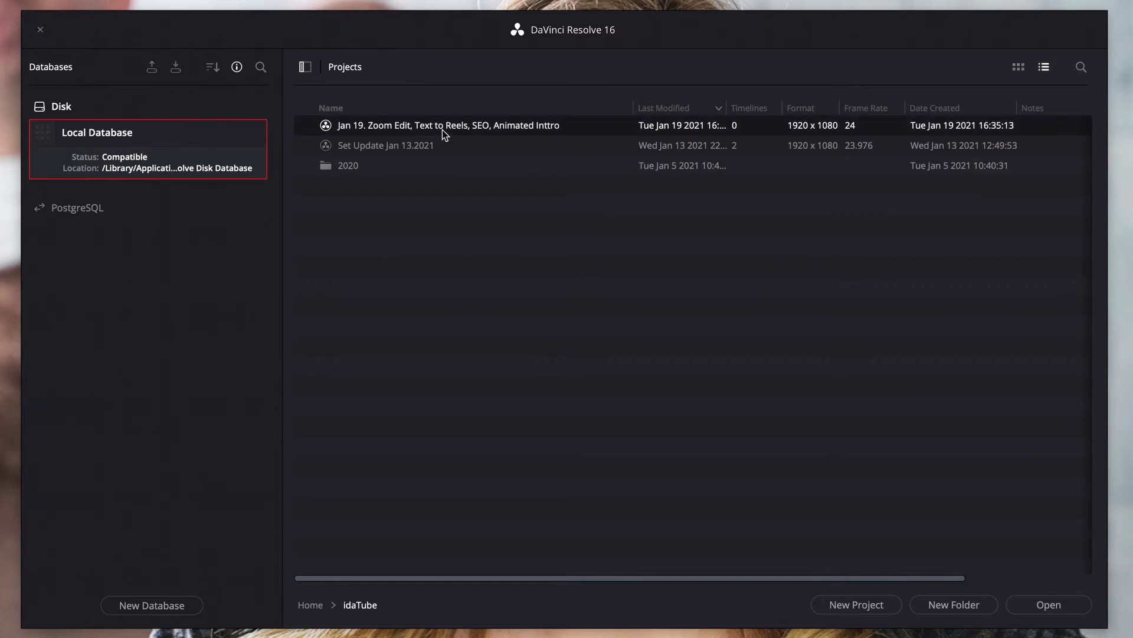
pyautogui.doubleClick(441, 130)
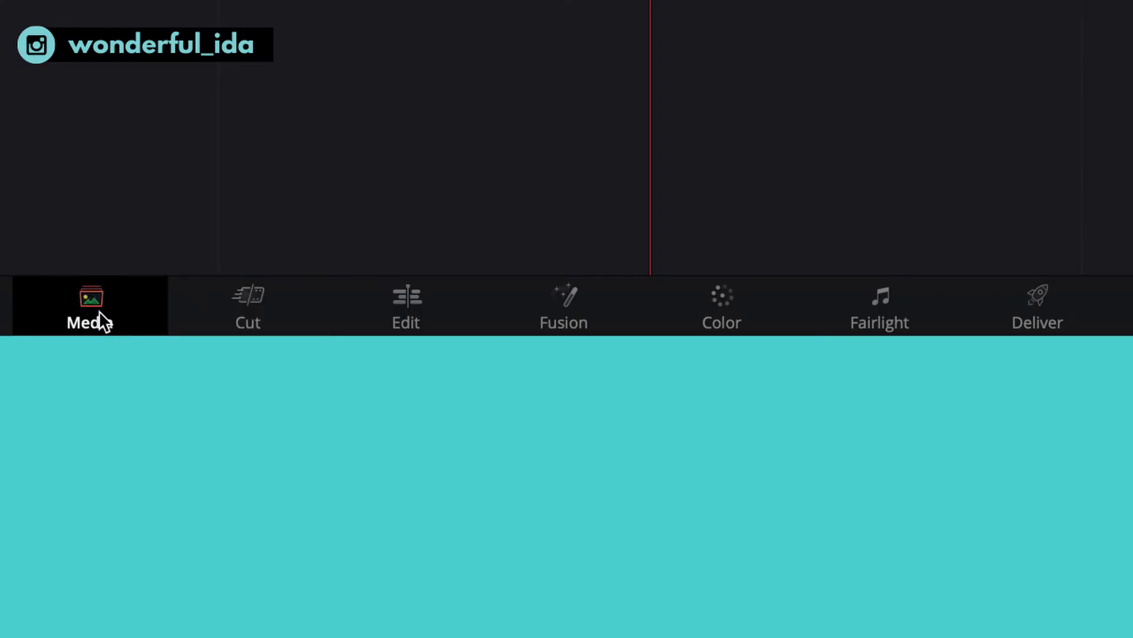
# - Cycle through the Cut, Edit, Fusion, Color and Deliver pages, finishing on Deliver
pyautogui.click(246, 310)
pyautogui.click(423, 304)
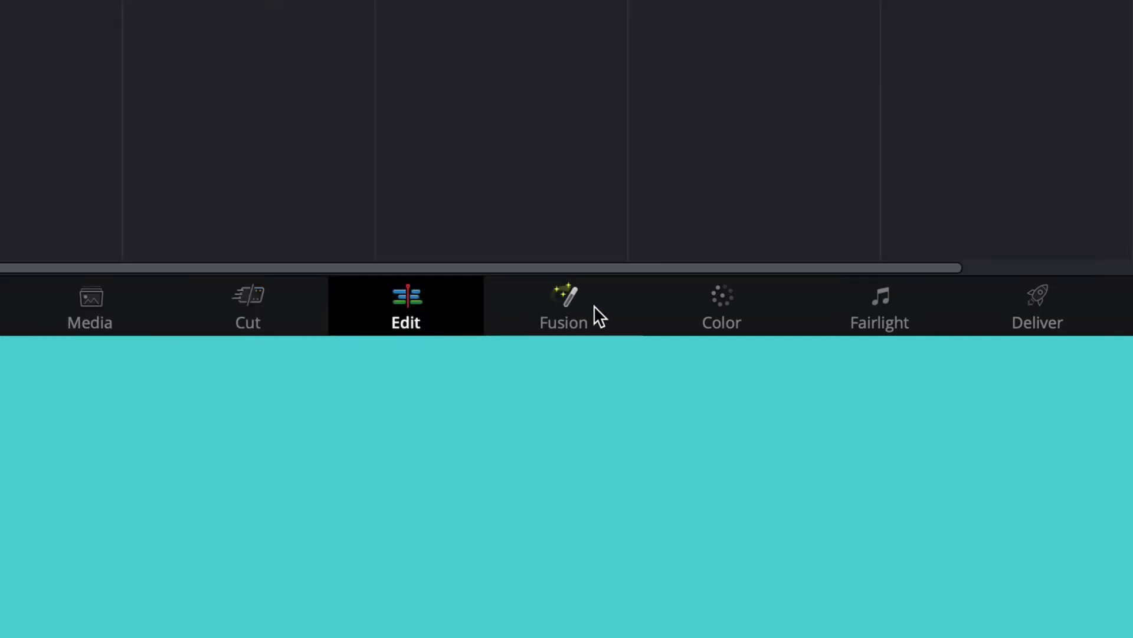
pyautogui.click(564, 307)
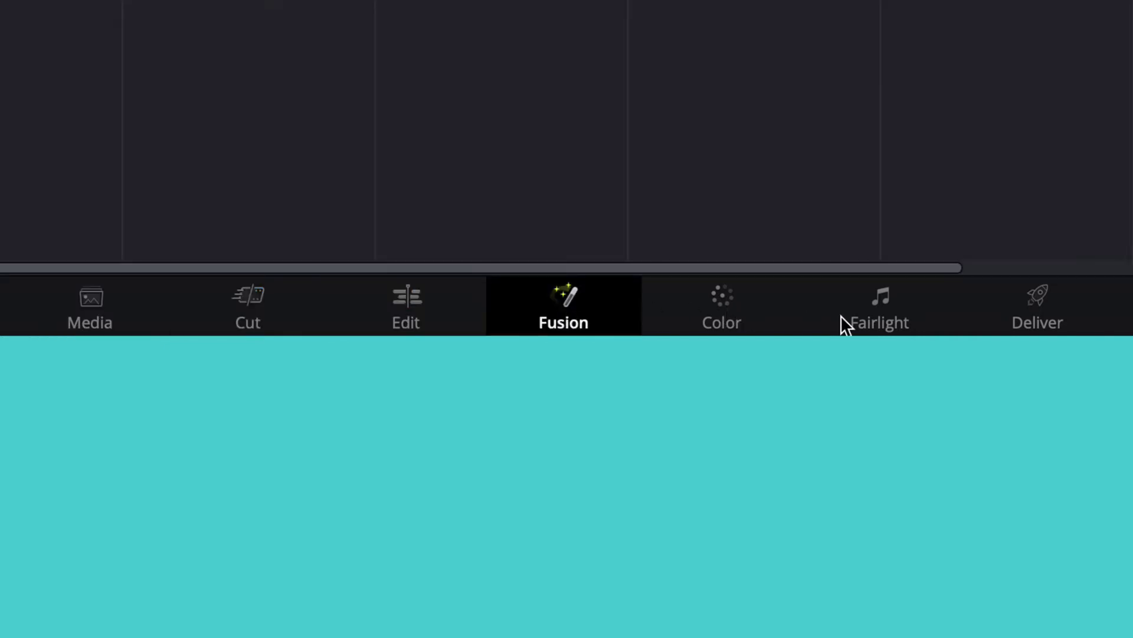
pyautogui.click(1064, 321)
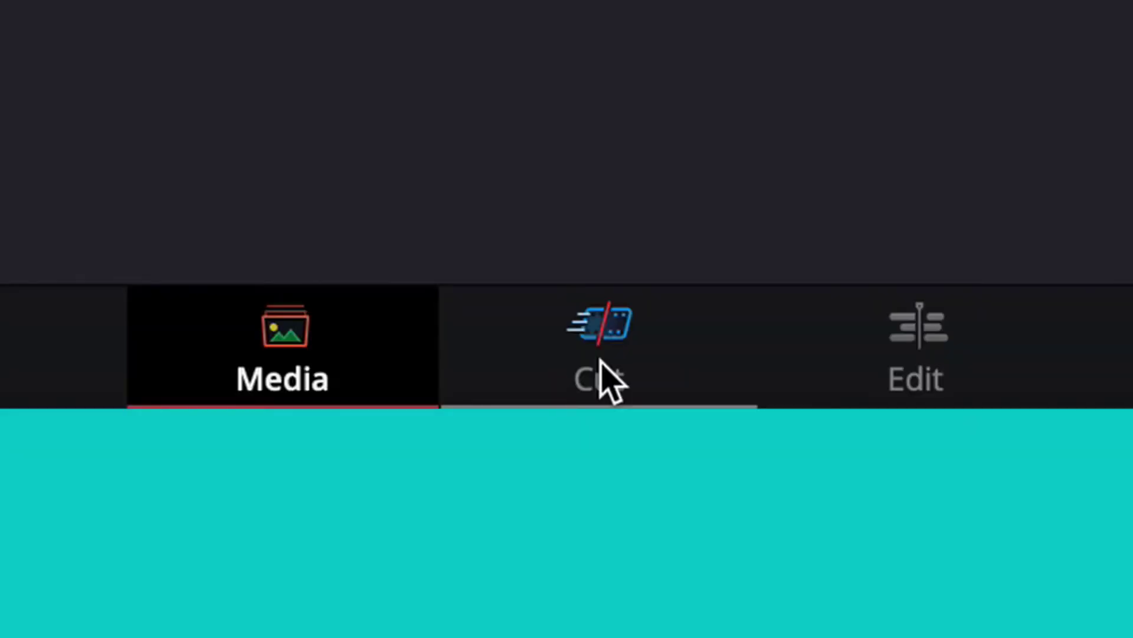
pyautogui.click(463, 595)
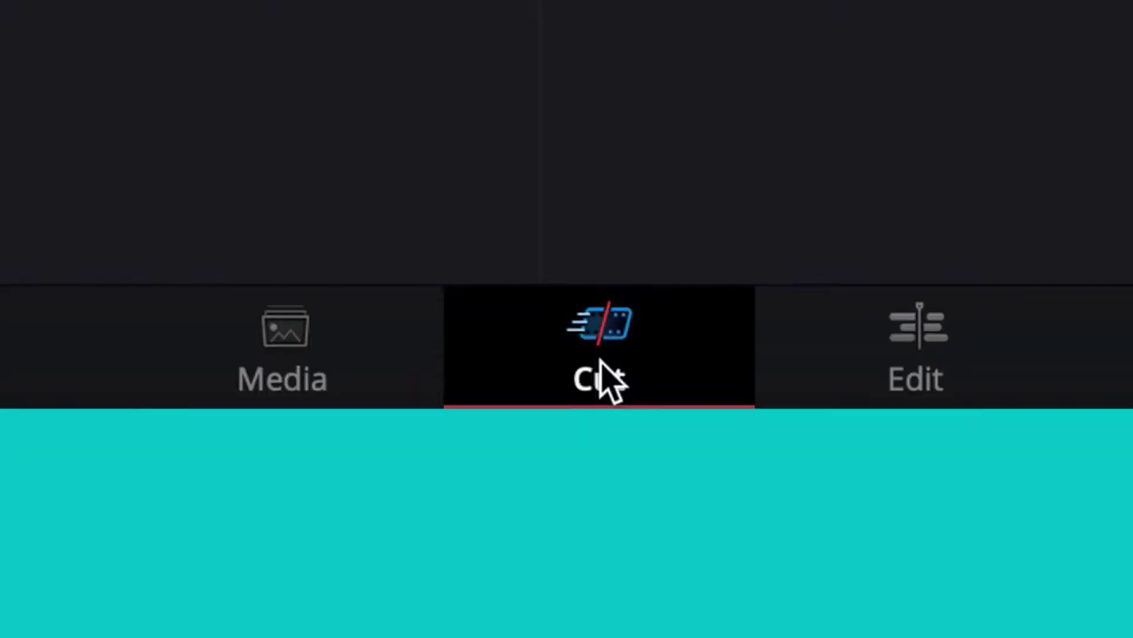
pyautogui.click(521, 593)
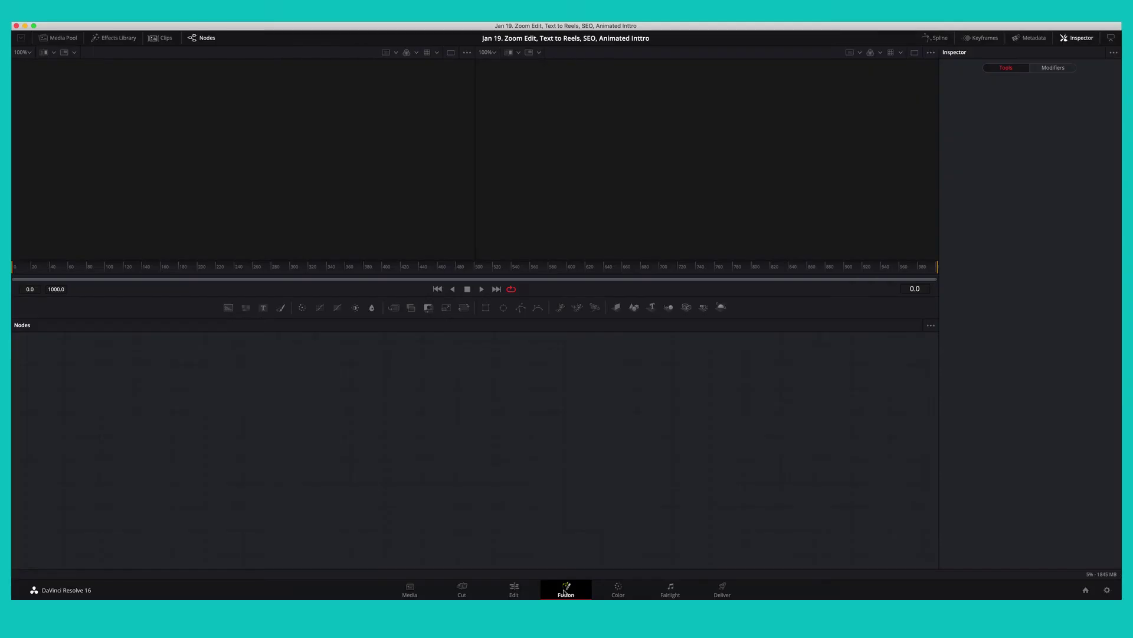
pyautogui.click(620, 589)
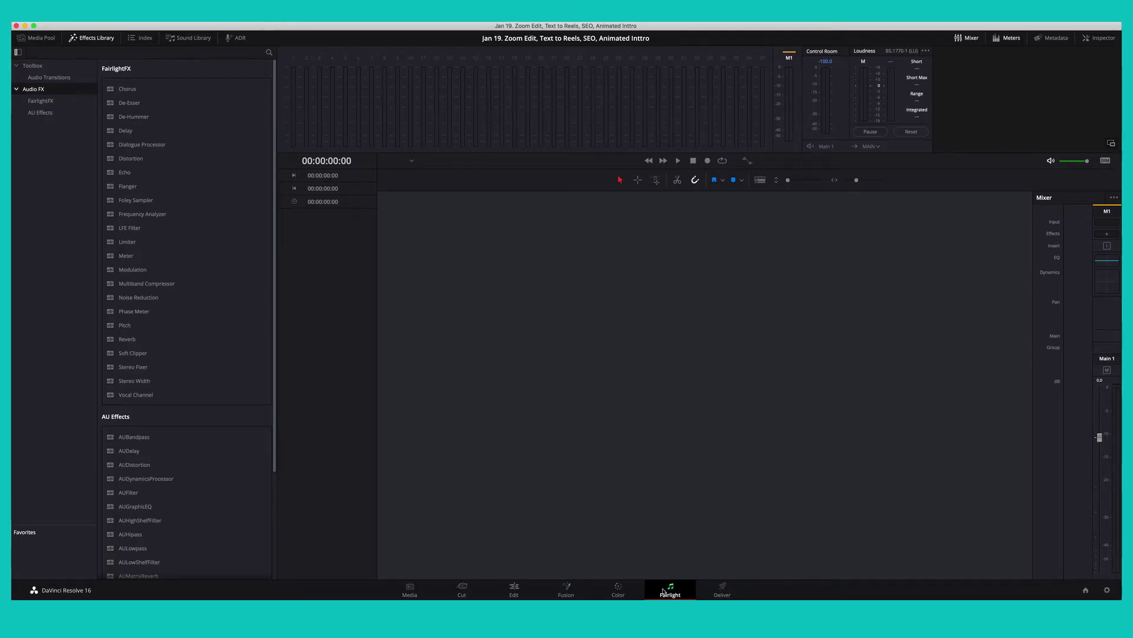
pyautogui.click(717, 589)
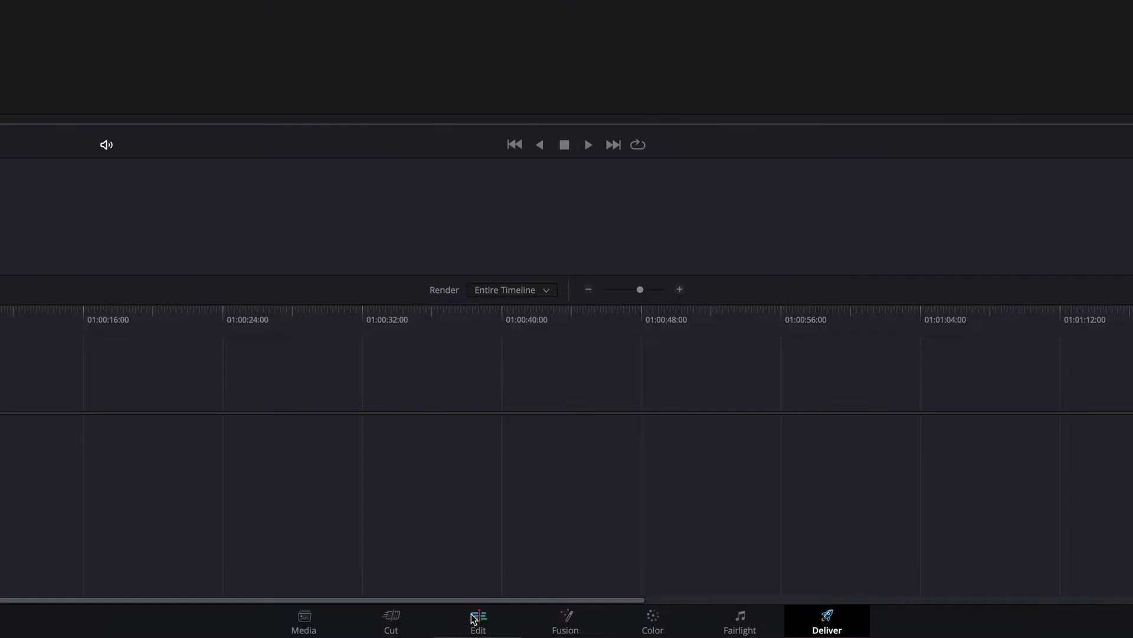
# - On the Edit page, import the zoom_0, zoom_1 and zoom_2 recordings into the media pool
pyautogui.click(474, 618)
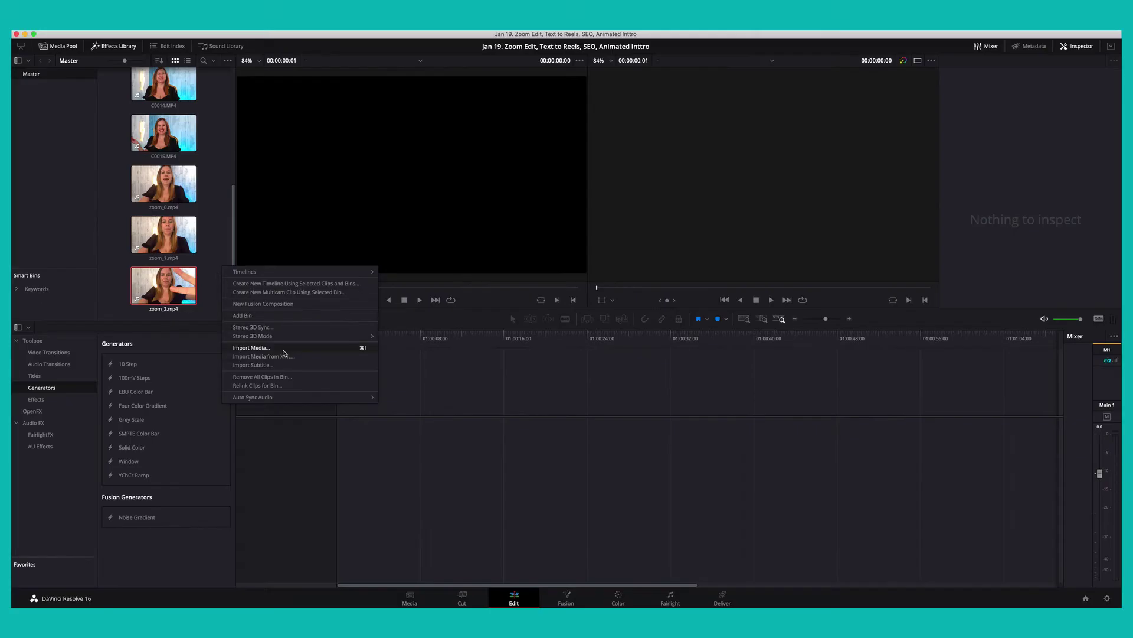
pyautogui.click(284, 353)
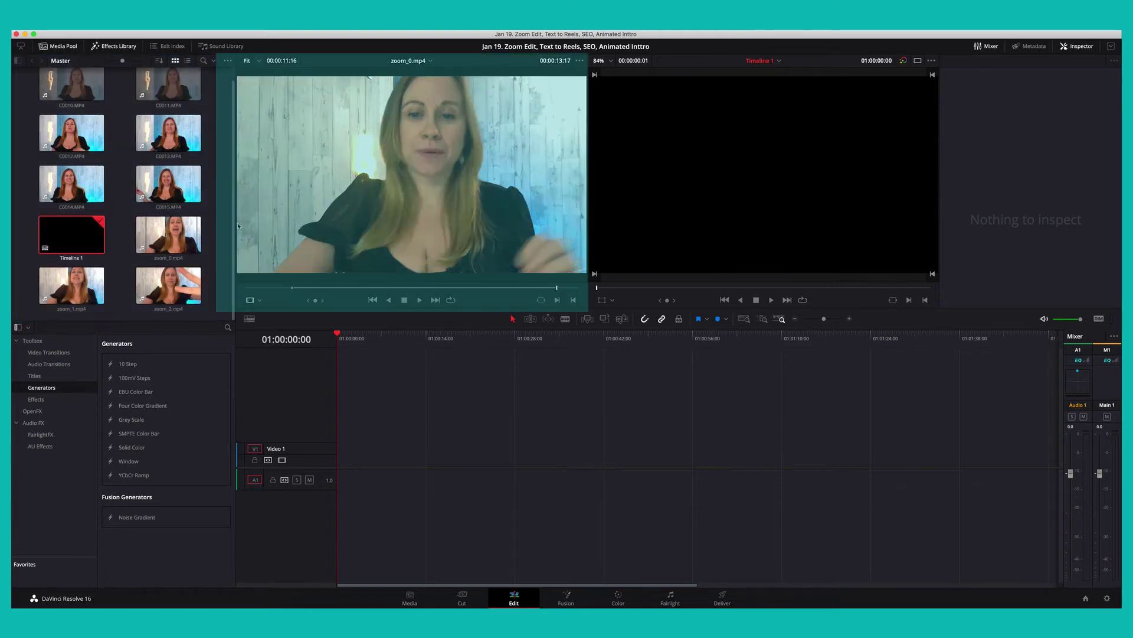
pyautogui.moveTo(442, 239)
pyautogui.moveTo(598, 266); pyautogui.dragTo(714, 253)
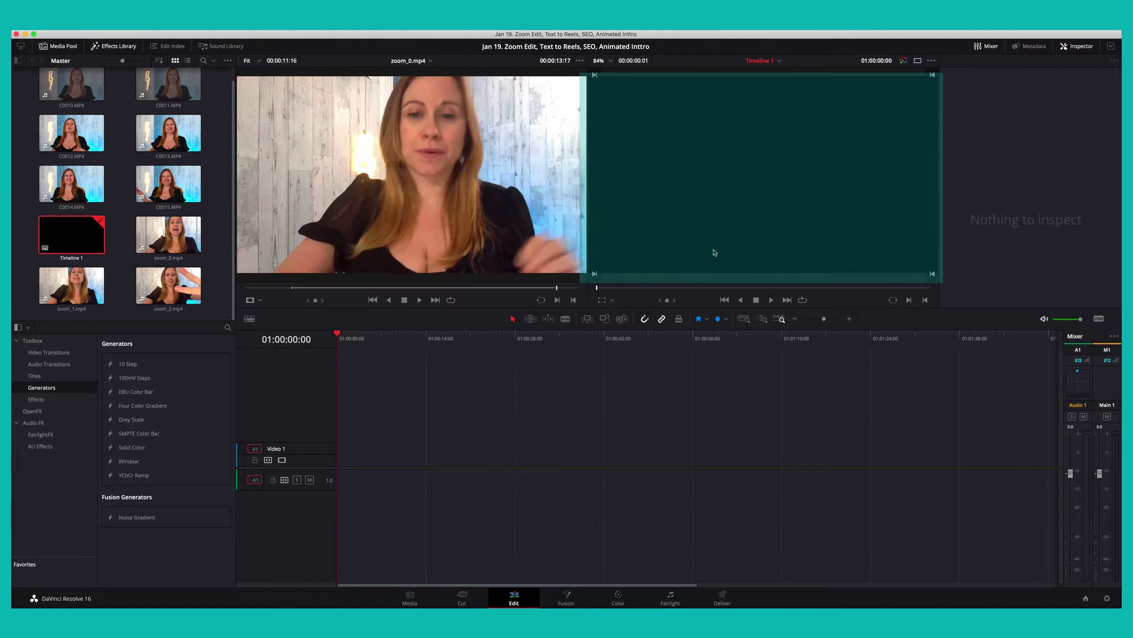
pyautogui.moveTo(394, 472); pyautogui.dragTo(969, 174)
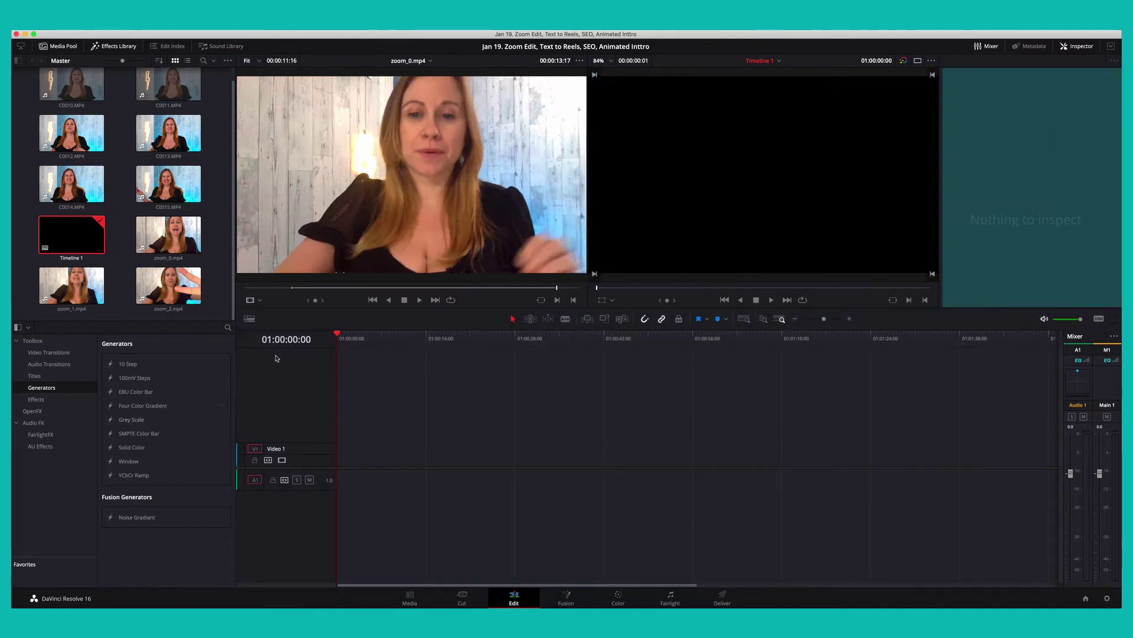
pyautogui.moveTo(276, 358); pyautogui.dragTo(85, 319)
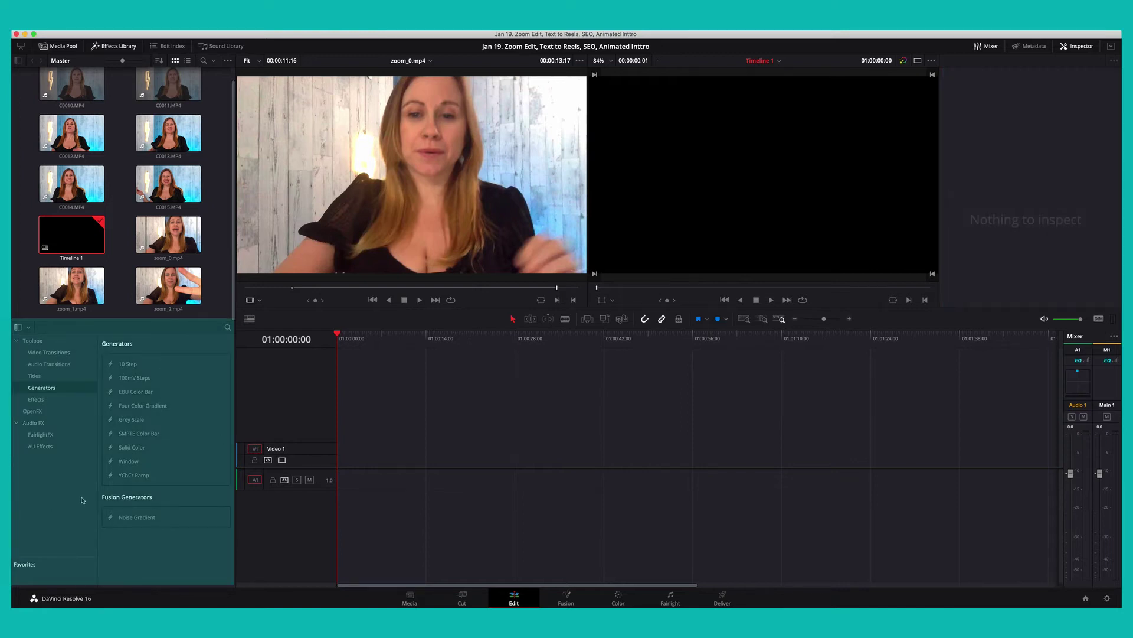
pyautogui.moveTo(79, 499); pyautogui.dragTo(703, 543)
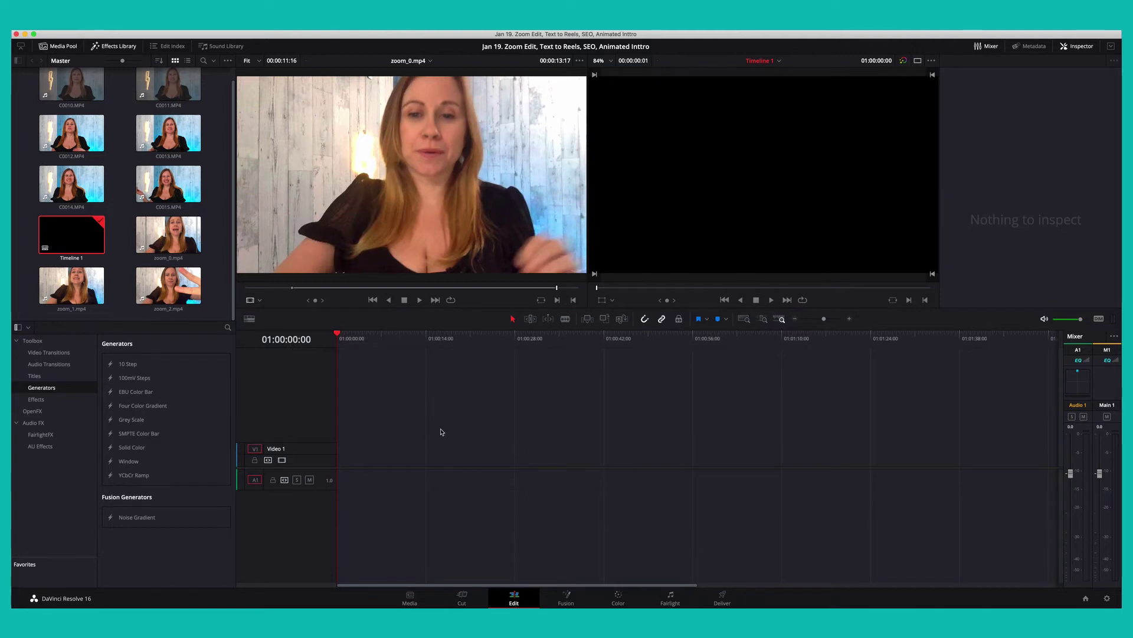
# - Drop zoom_0.mp4 at the timeline start and set an out point near its source clip's end
pyautogui.moveTo(160, 236); pyautogui.dragTo(397, 460)
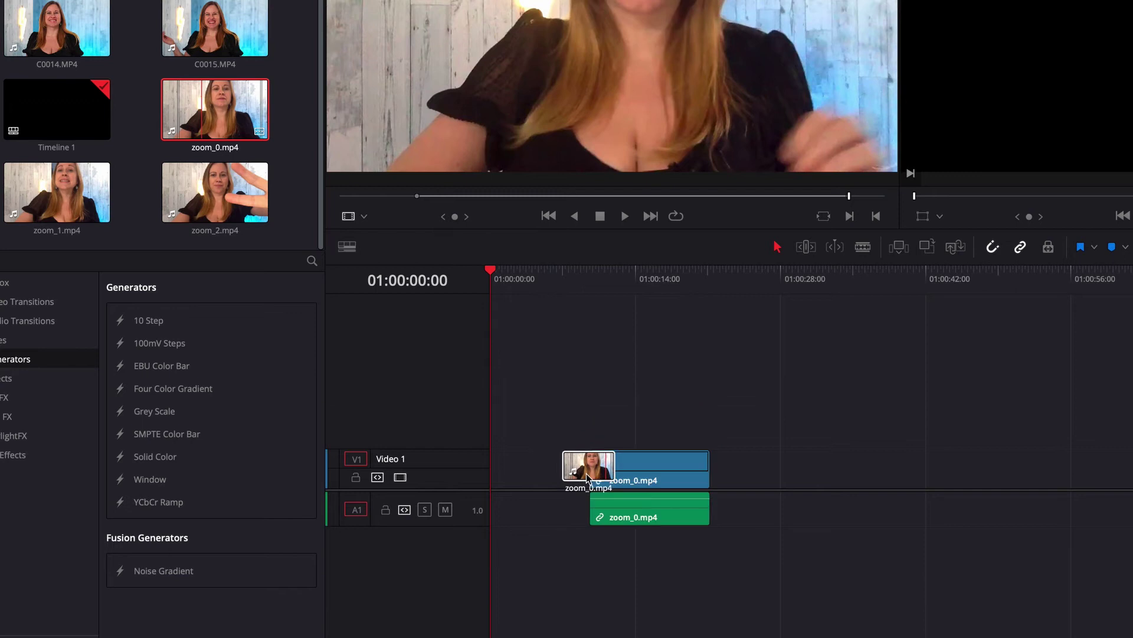
pyautogui.moveTo(587, 479); pyautogui.dragTo(516, 479)
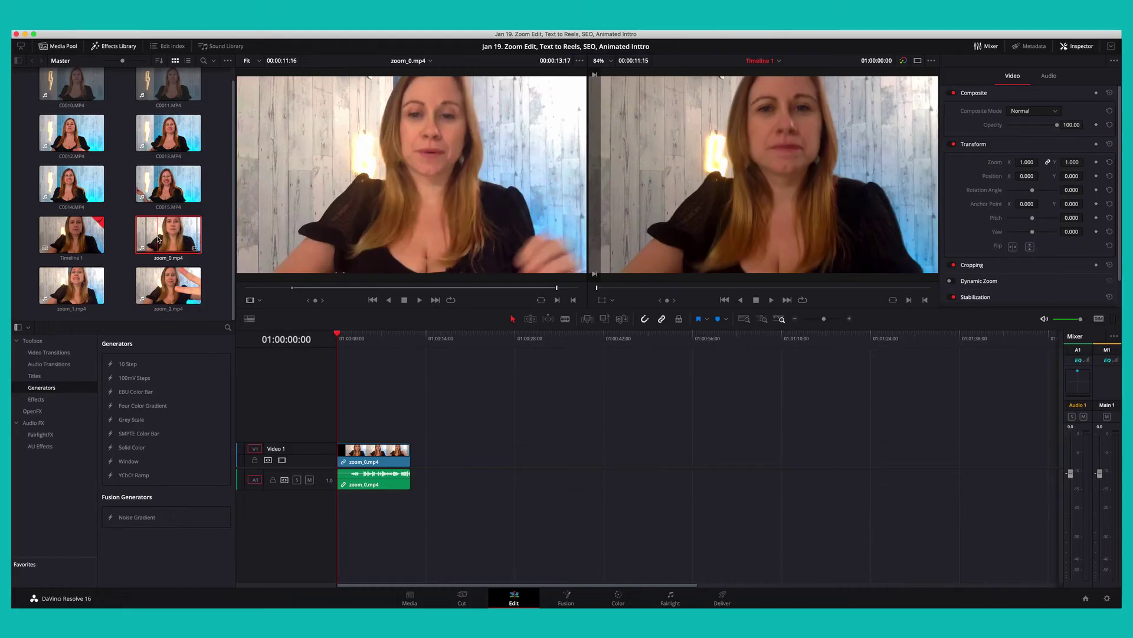
pyautogui.click(159, 240)
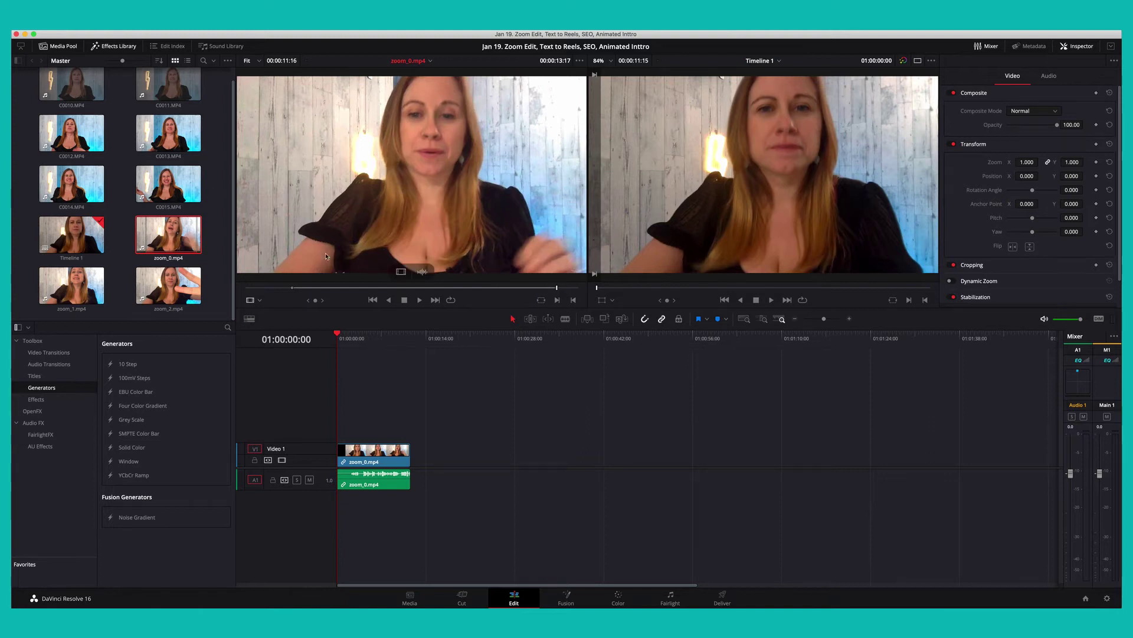
pyautogui.click(245, 287)
pyautogui.press('space')
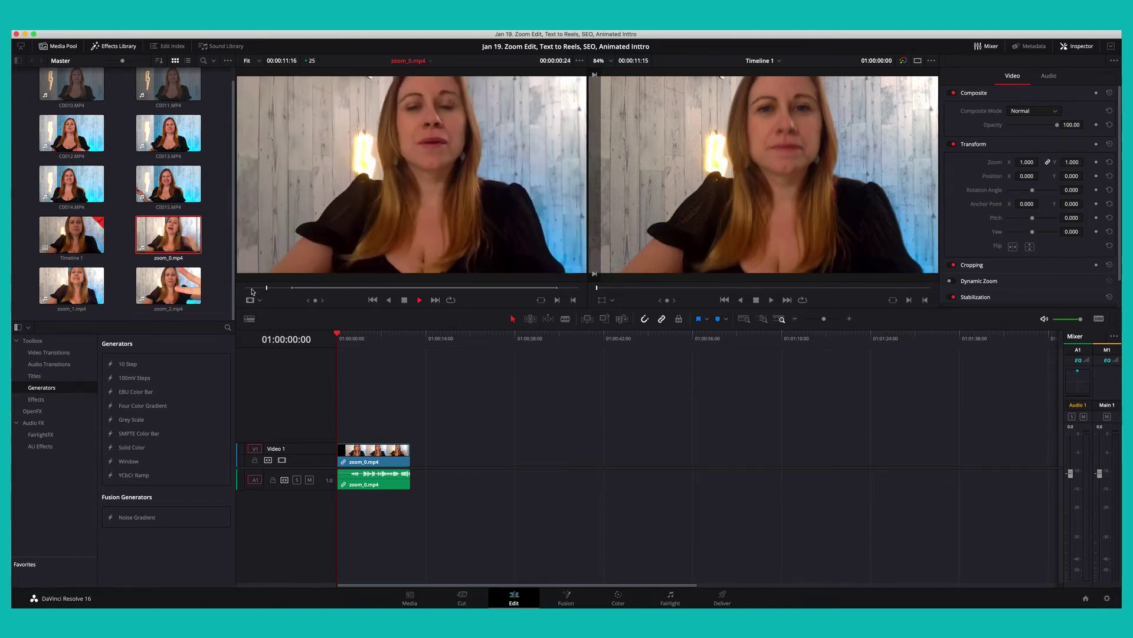
pyautogui.press('space')
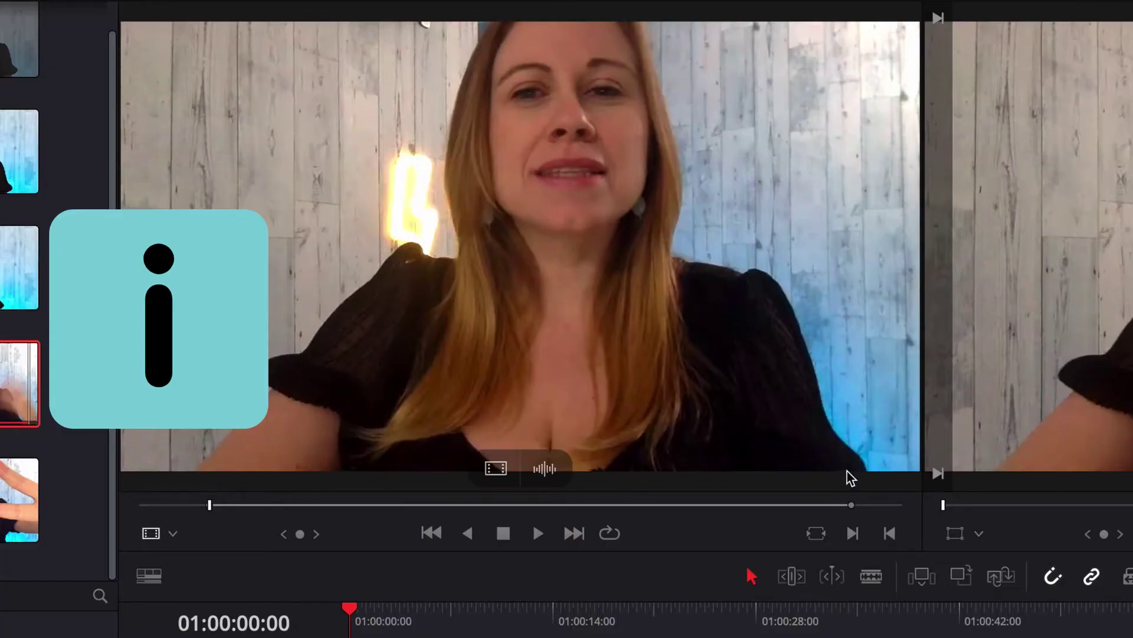
pyautogui.click(566, 289)
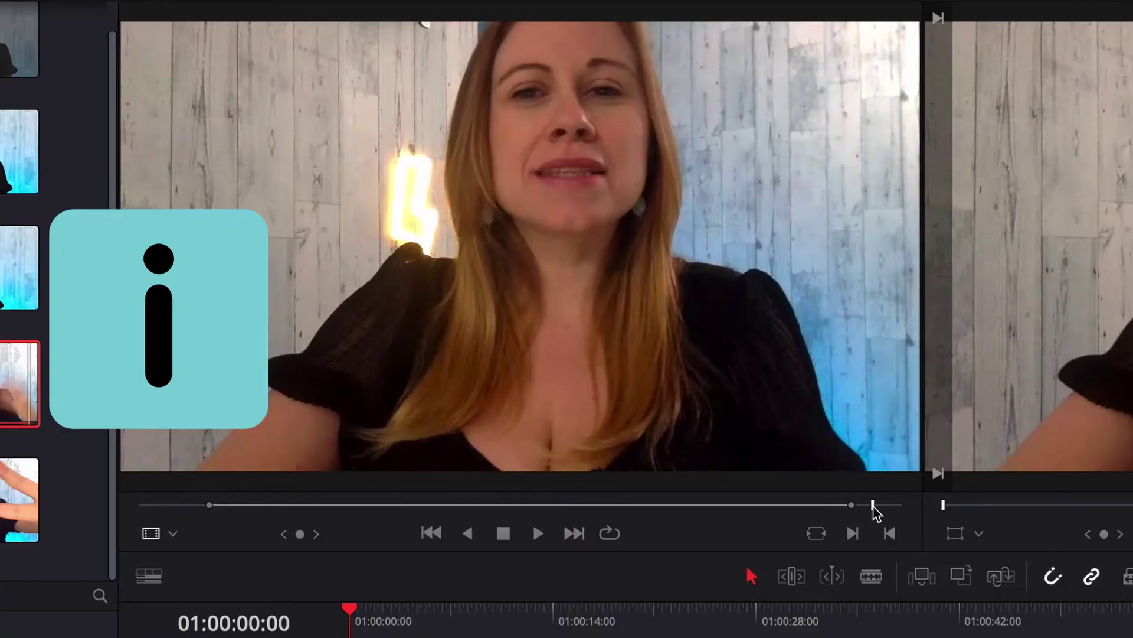
pyautogui.press('o')
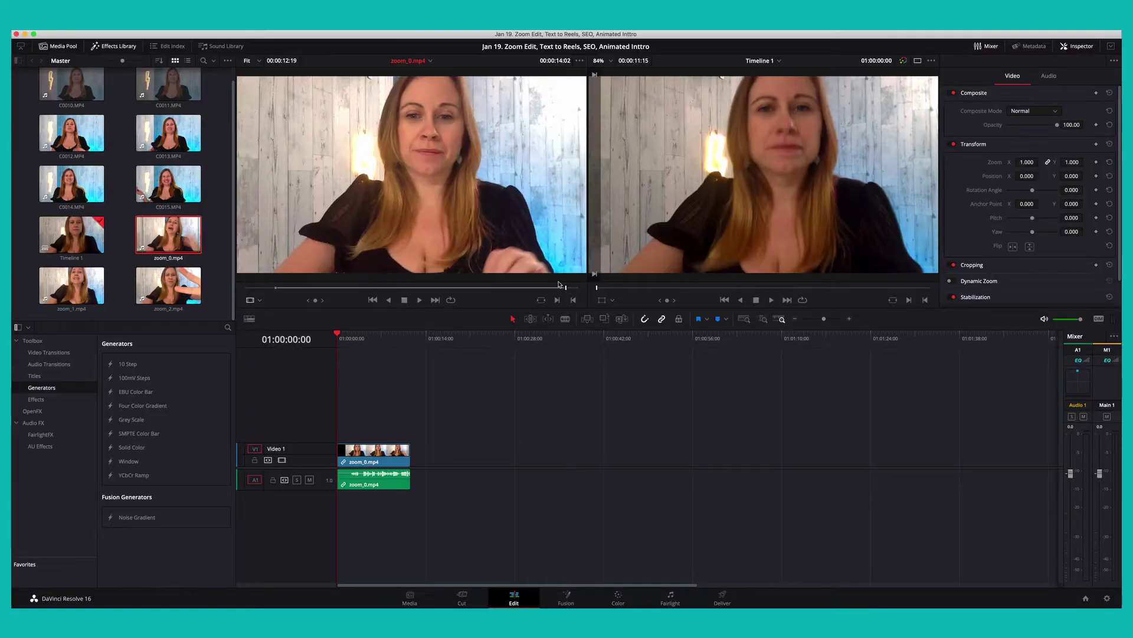
# - Add the trimmed source clip, then zoom_1.mp4 and zoom_2.mp4, onto the timeline
pyautogui.moveTo(458, 201); pyautogui.dragTo(148, 292)
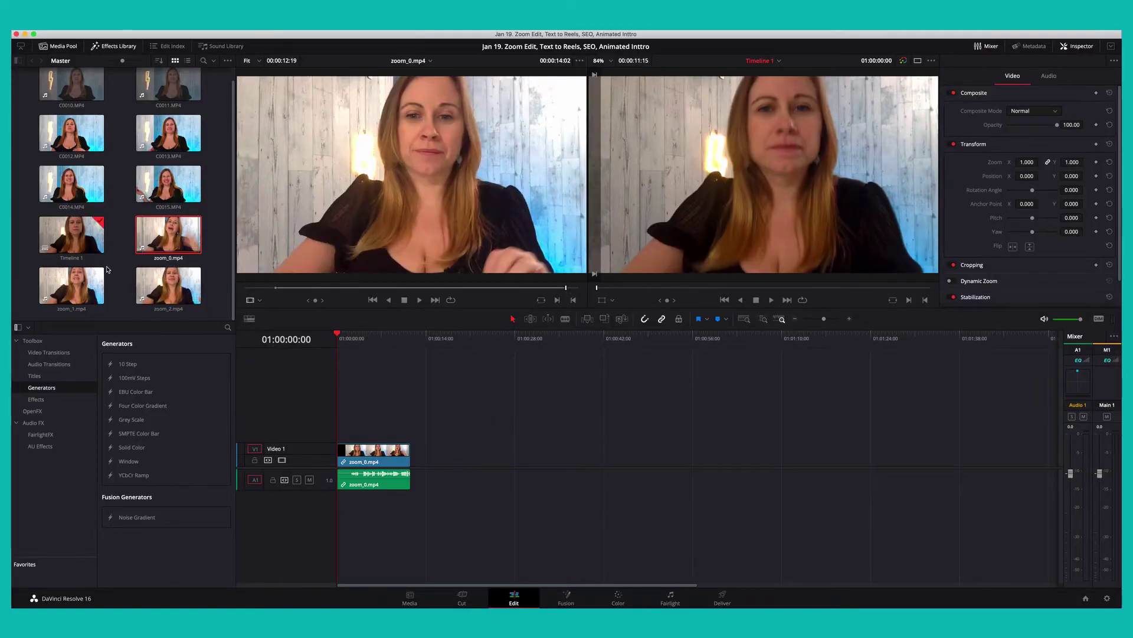
pyautogui.moveTo(72, 285); pyautogui.dragTo(417, 471)
pyautogui.moveTo(168, 285); pyautogui.dragTo(469, 463)
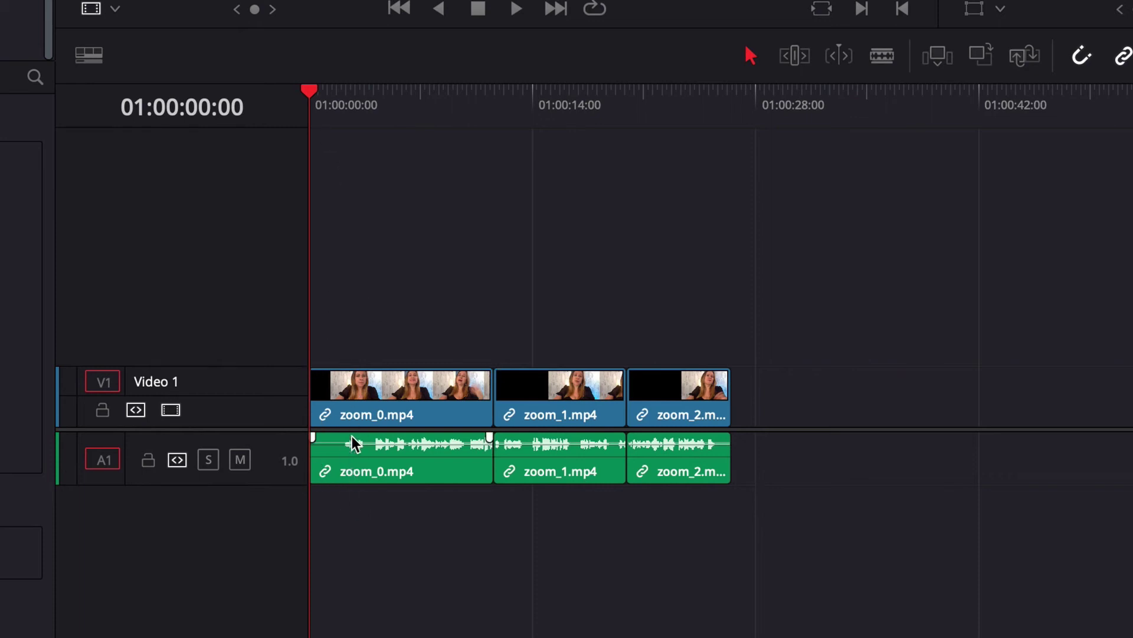
# - Trim zoom_0's start to 01:00:01:21 and move all clips back to 01:00:00:00
pyautogui.moveTo(329, 117); pyautogui.dragTo(340, 115)
pyautogui.moveTo(309, 395); pyautogui.dragTo(340, 394)
pyautogui.moveTo(371, 317); pyautogui.dragTo(790, 585)
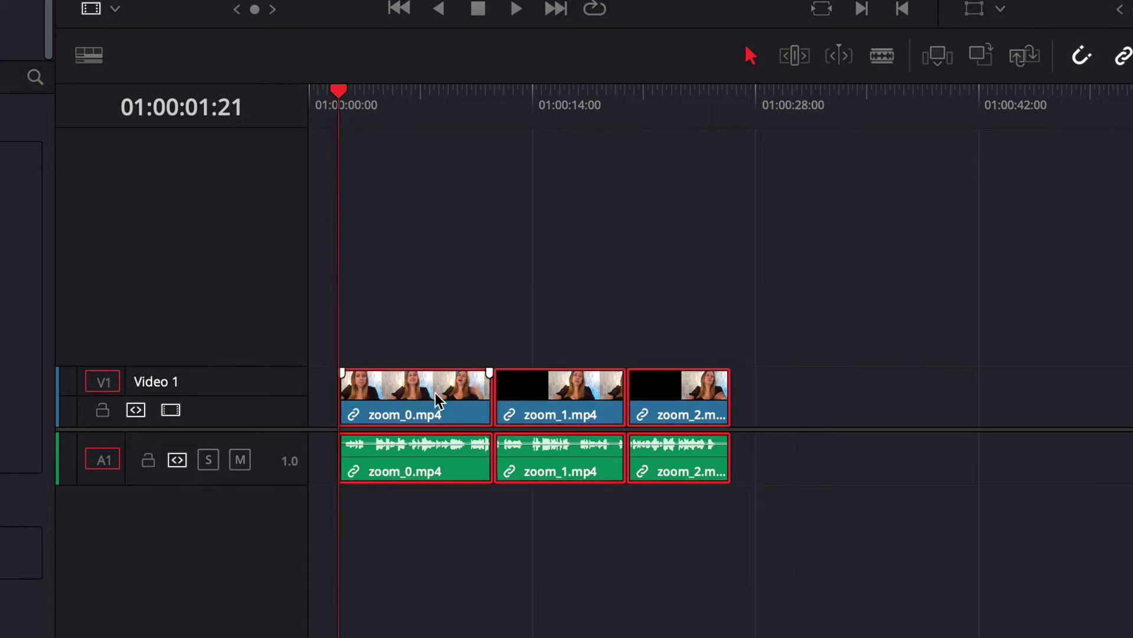
pyautogui.moveTo(435, 392); pyautogui.dragTo(337, 393)
# - Trim the end of zoom_2 back to the playhead at 01:00:23:22
pyautogui.press('End')
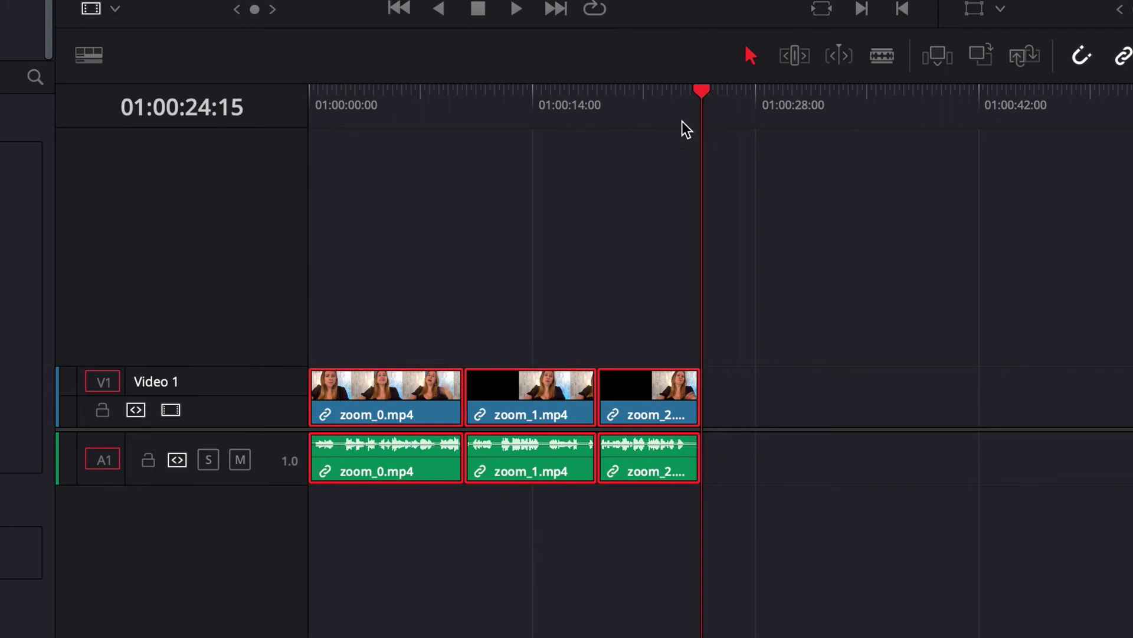
pyautogui.press('Left')
pyautogui.press('Left')
pyautogui.press('Left')
pyautogui.press('Left')
pyautogui.press('Left')
pyautogui.press('Left')
pyautogui.press('Left')
pyautogui.press('Left')
pyautogui.press('Left')
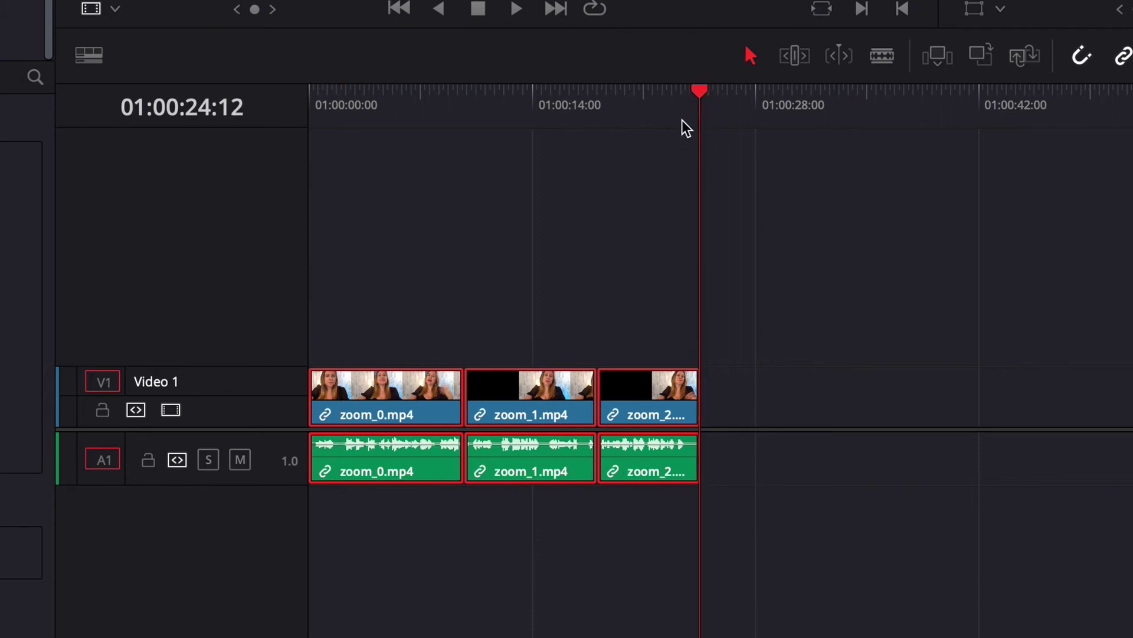
pyautogui.press('Left')
pyautogui.press('Left')
pyautogui.press('Left')
pyautogui.press('Left')
pyautogui.press('Left')
pyautogui.press('Left')
pyautogui.press('Left')
pyautogui.press('Left')
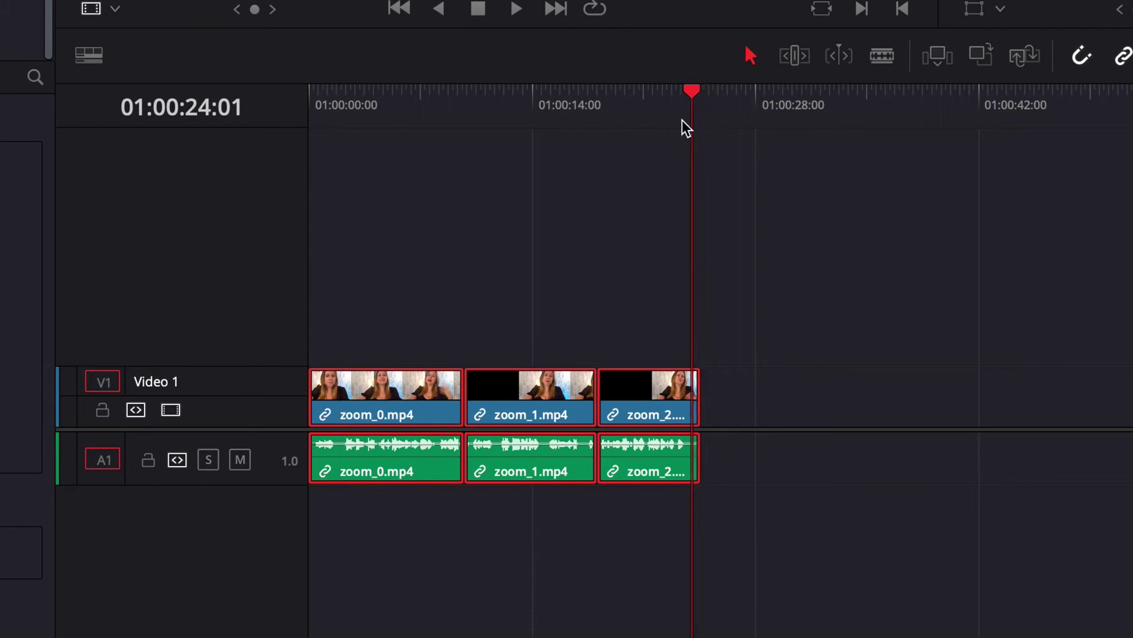
pyautogui.click(778, 364)
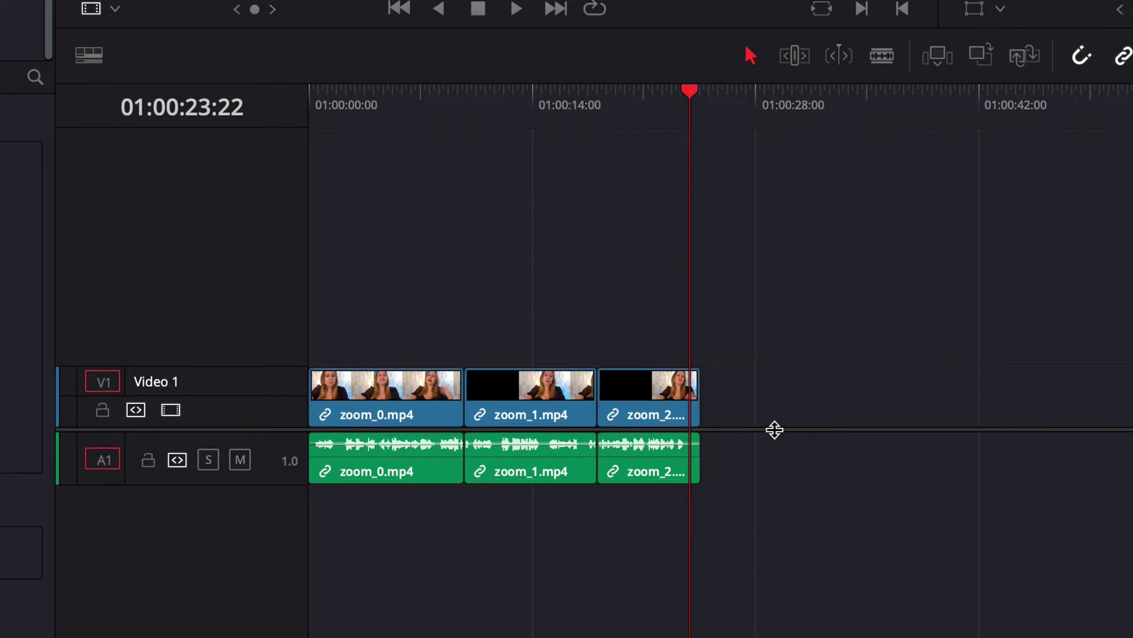
pyautogui.moveTo(706, 391)
pyautogui.moveTo(698, 392)
pyautogui.mouseDown()
pyautogui.moveTo(715, 395)
pyautogui.moveTo(712, 409)
pyautogui.mouseUp()
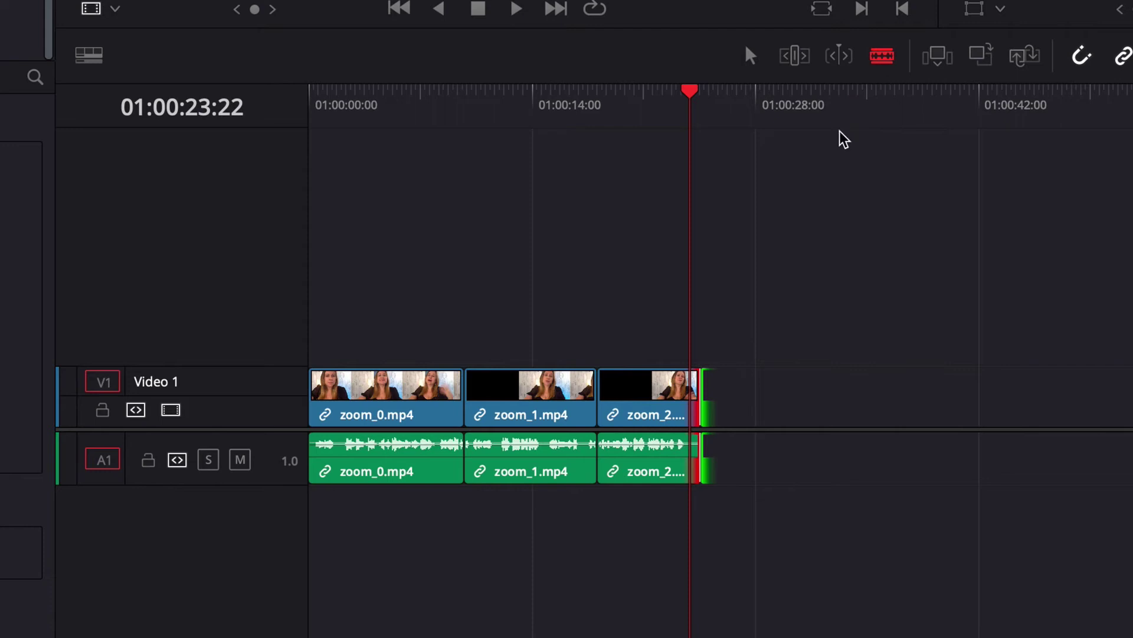
# - Blade off and delete the one-frame sliver after zoom_2, then park the playhead at 01:00:01:07
pyautogui.click(702, 402)
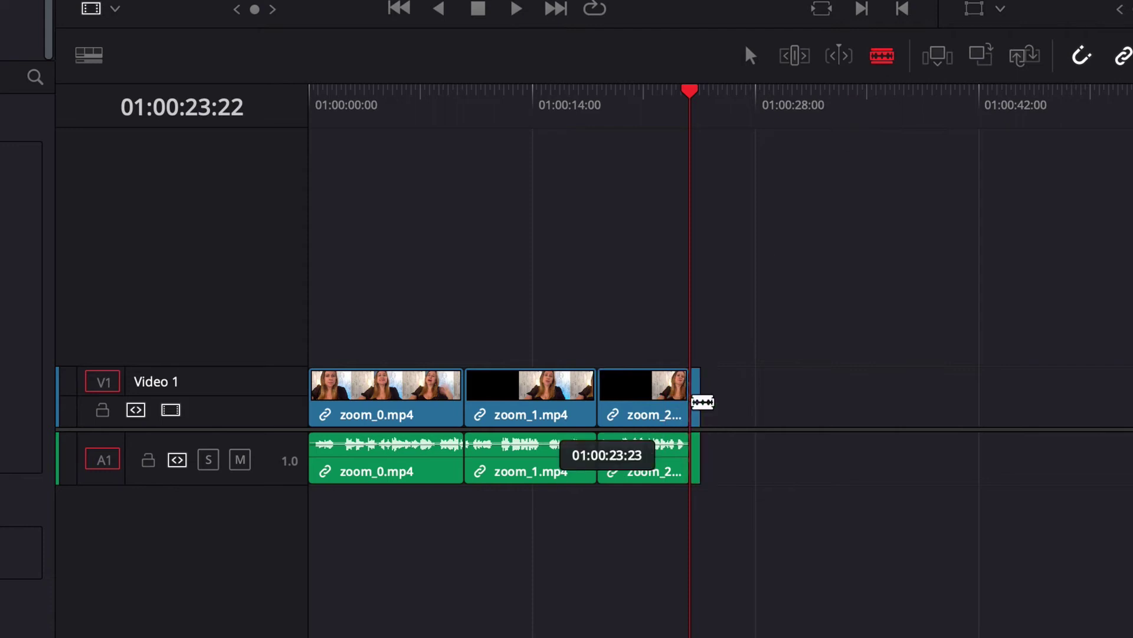
pyautogui.click(750, 56)
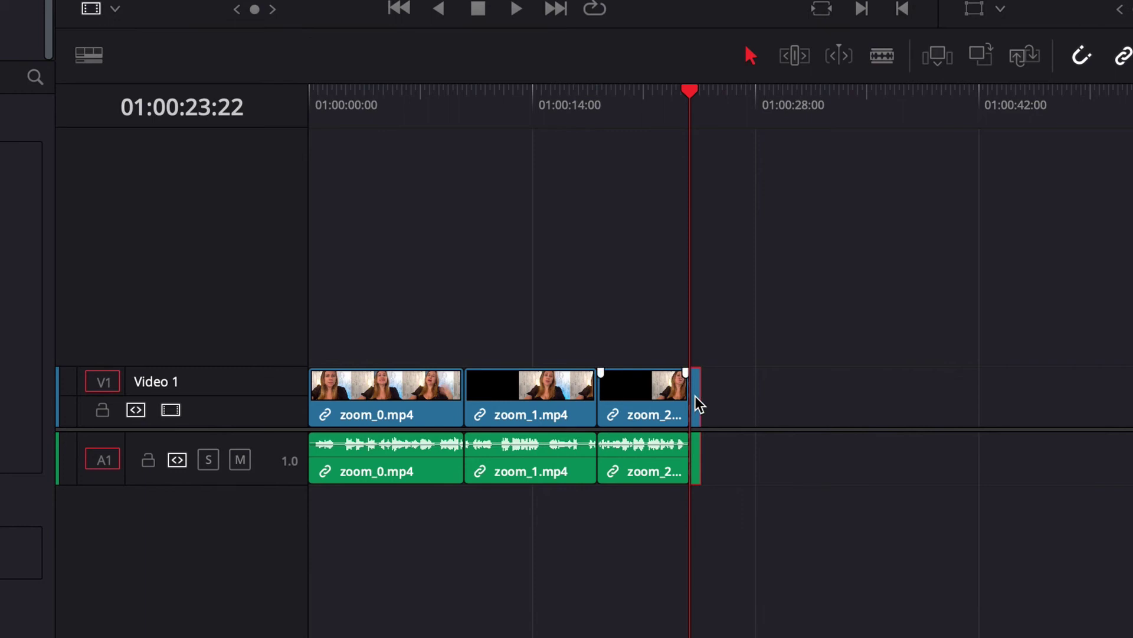
pyautogui.press('Delete')
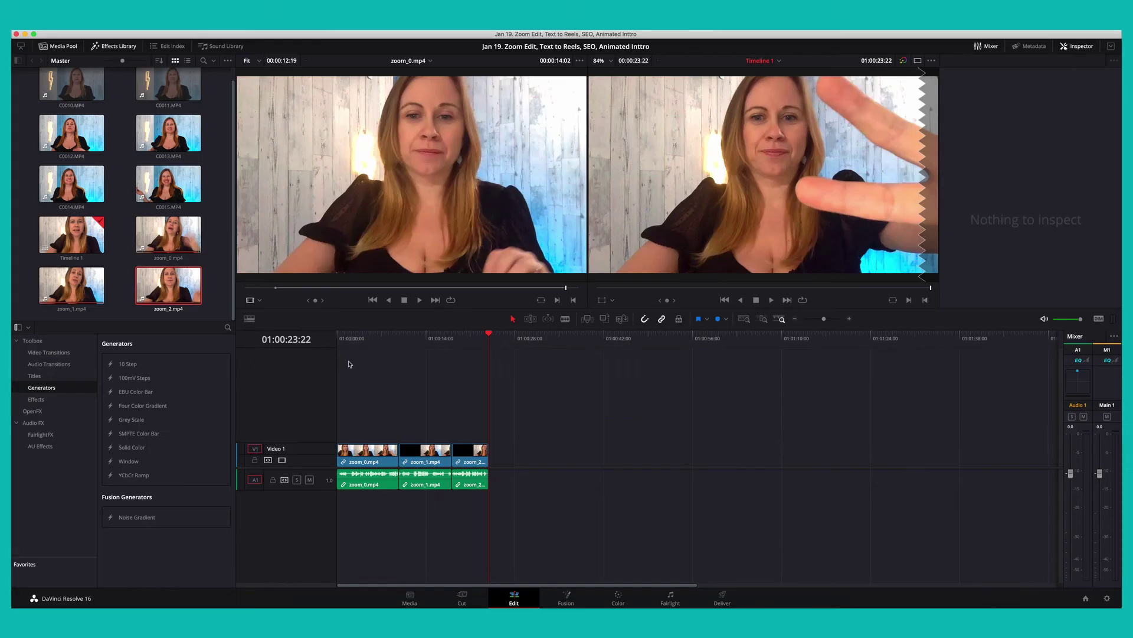
pyautogui.click(334, 98)
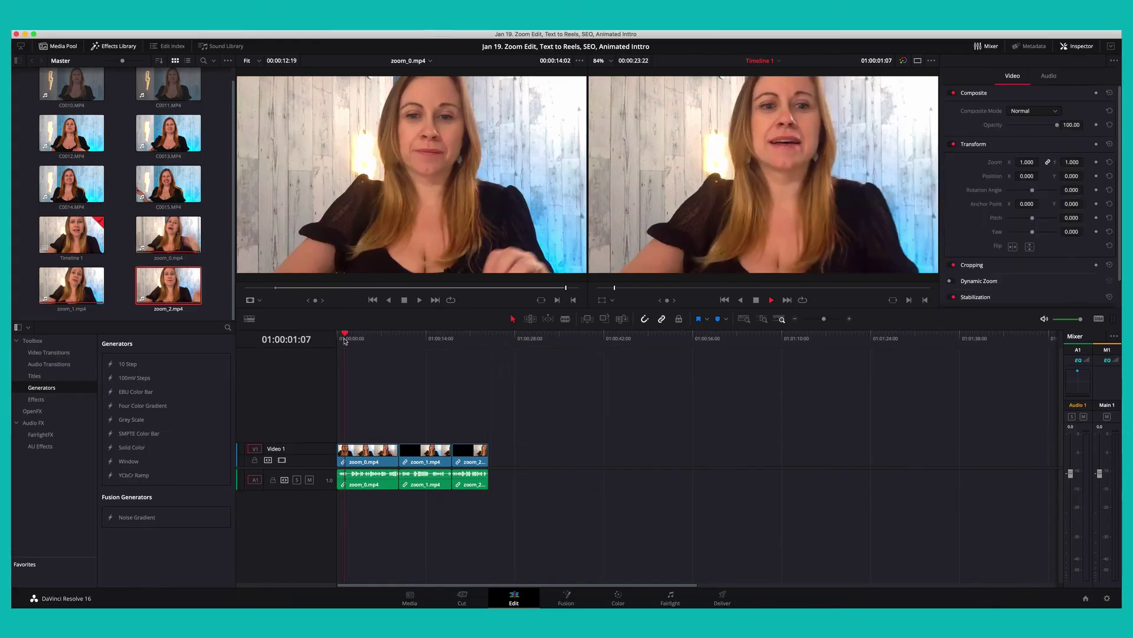
# - Play the timeline at lowered volume, then stop and set the playhead to 01:00:07:23
pyautogui.press('space')
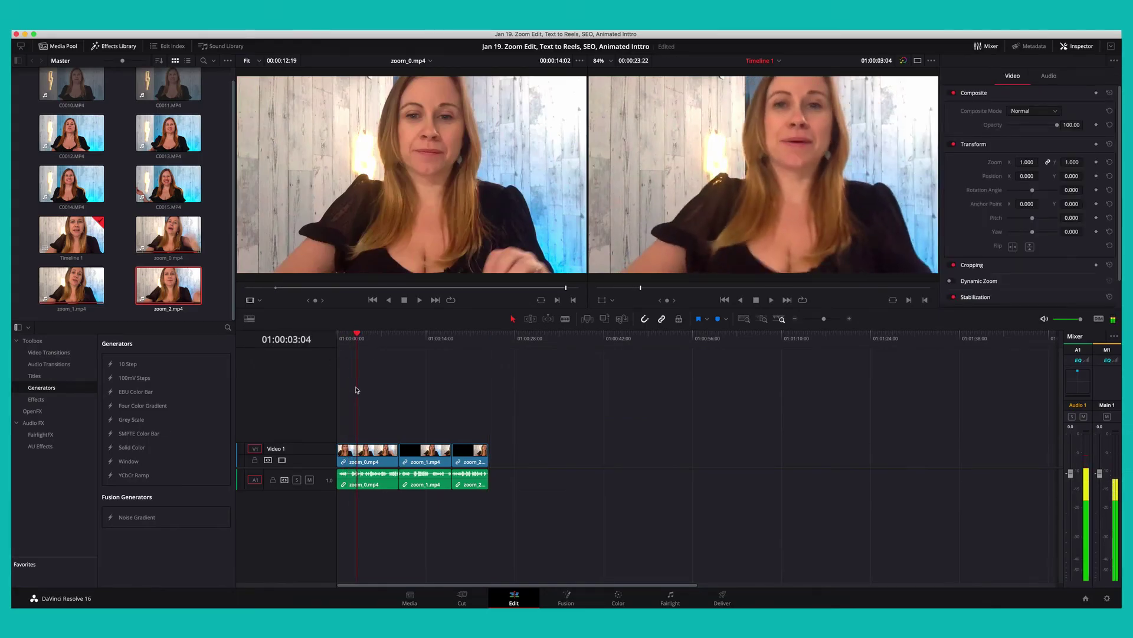
pyautogui.moveTo(1081, 320); pyautogui.dragTo(1054, 319)
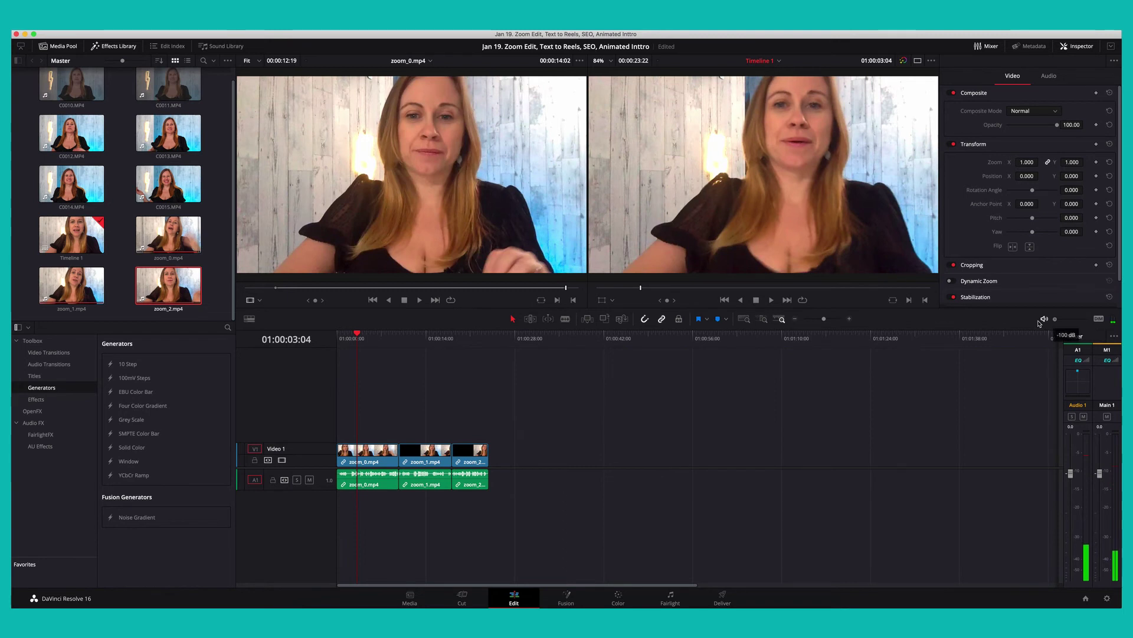
pyautogui.press('space')
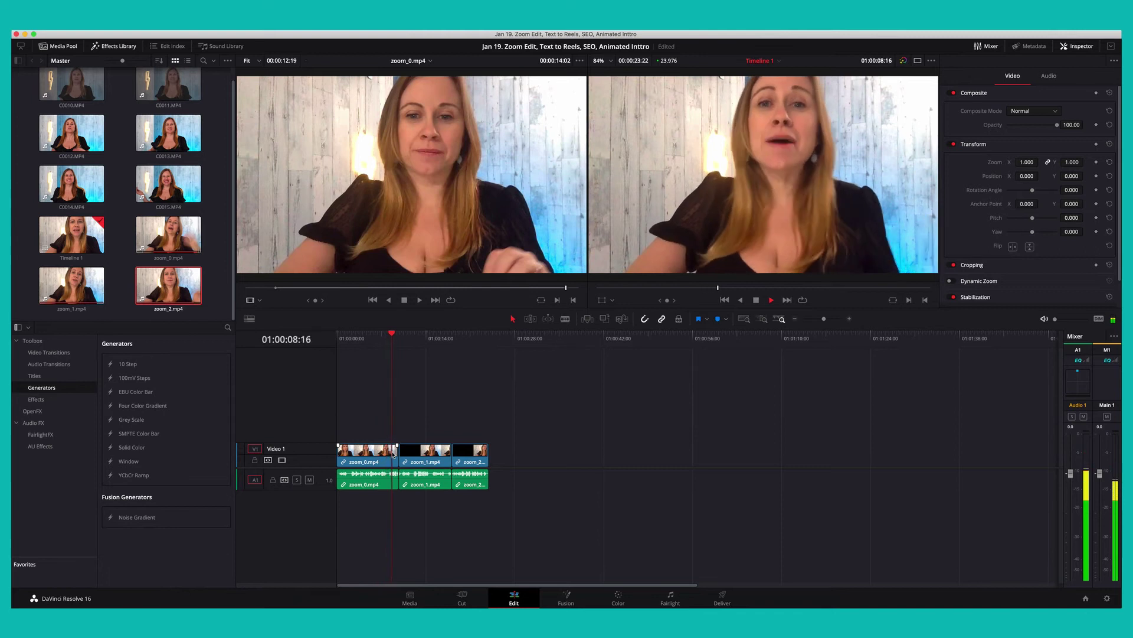
pyautogui.press('space')
pyautogui.click(384, 333)
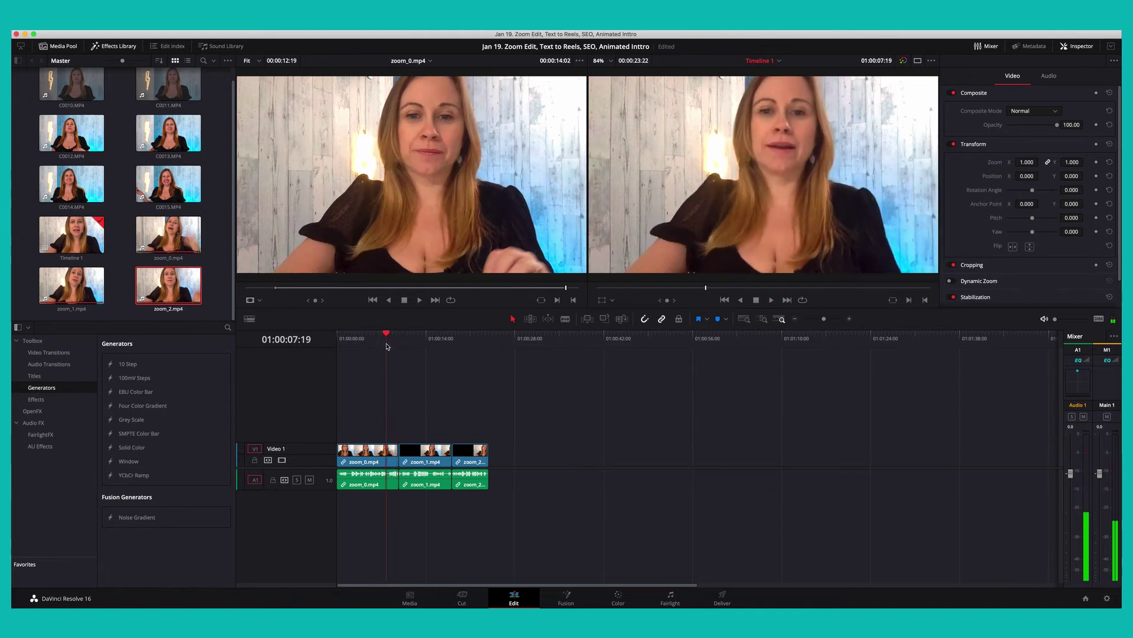
pyautogui.moveTo(386, 352); pyautogui.dragTo(388, 353)
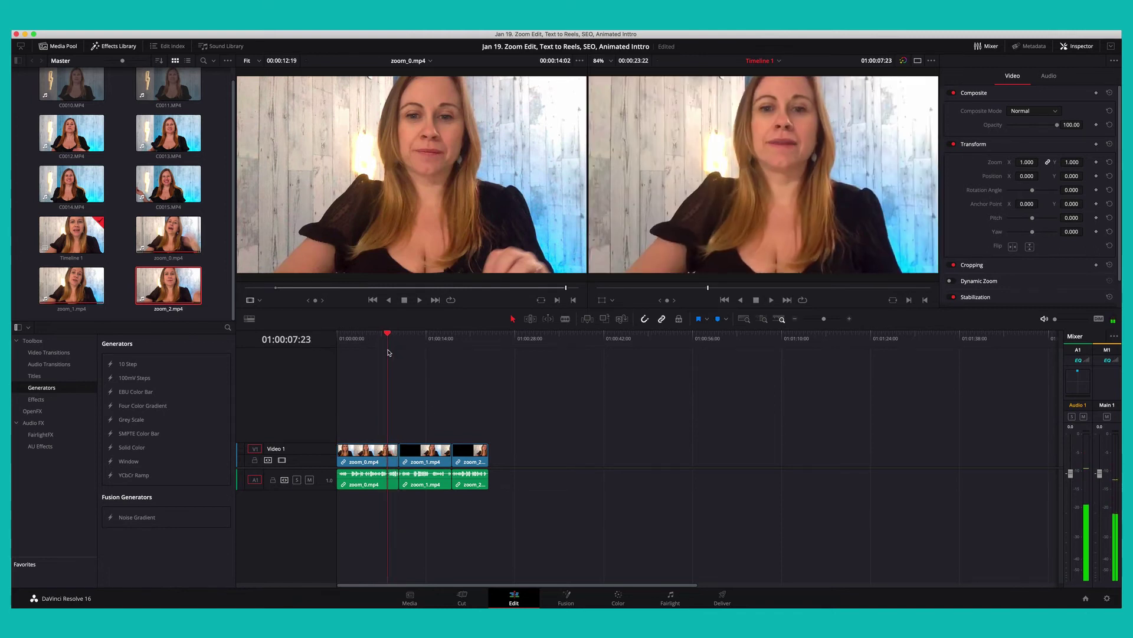
# - Cut zoom_0 at 01:00:07:23, delete the short tail, and slide zoom_1 and zoom_2 left
pyautogui.press('b')
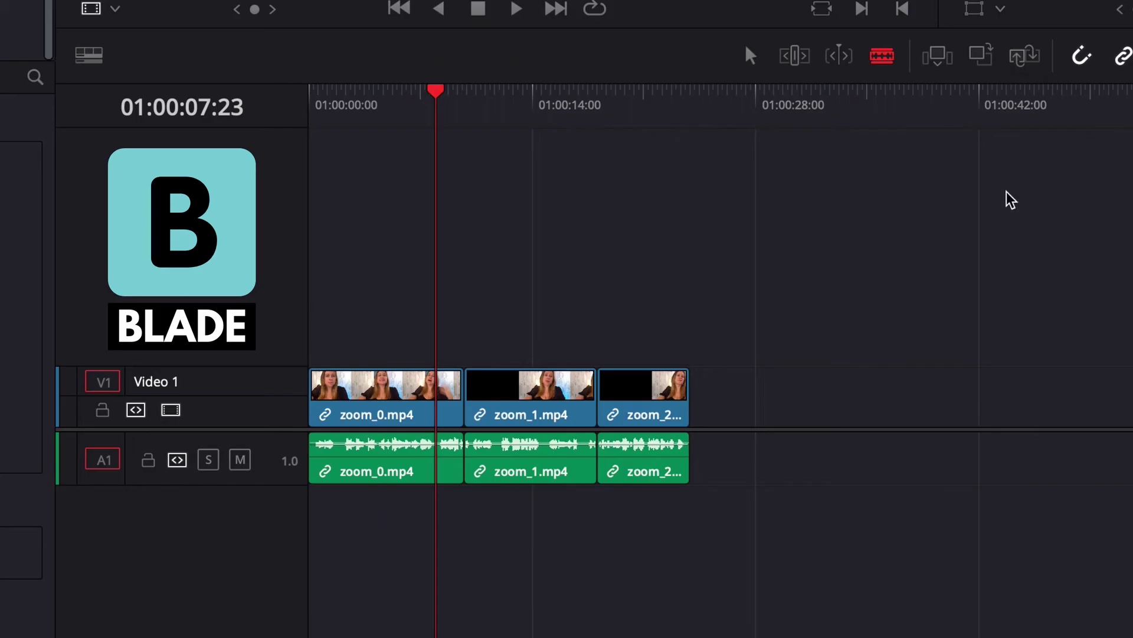
pyautogui.click(437, 404)
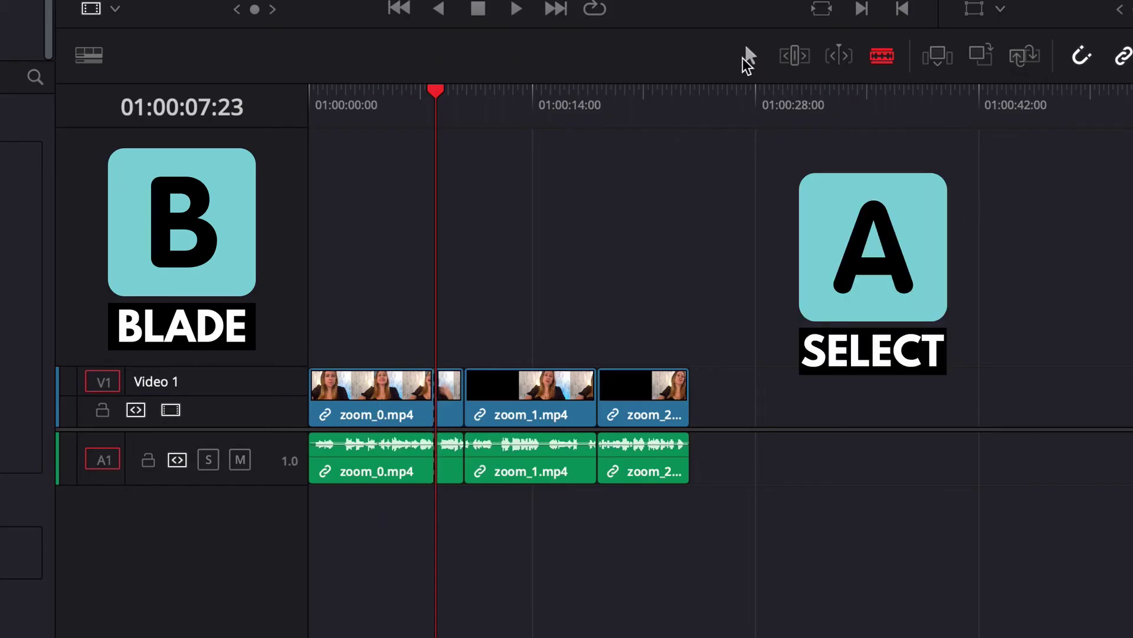
pyautogui.press('a')
pyautogui.click(448, 413)
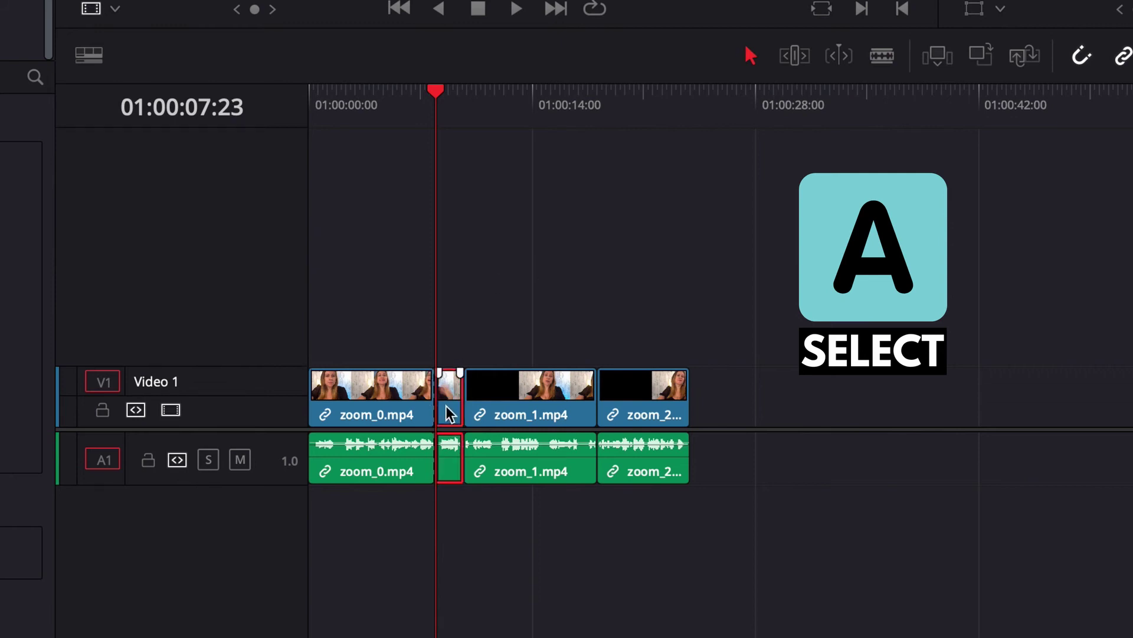
pyautogui.press('BackSpace')
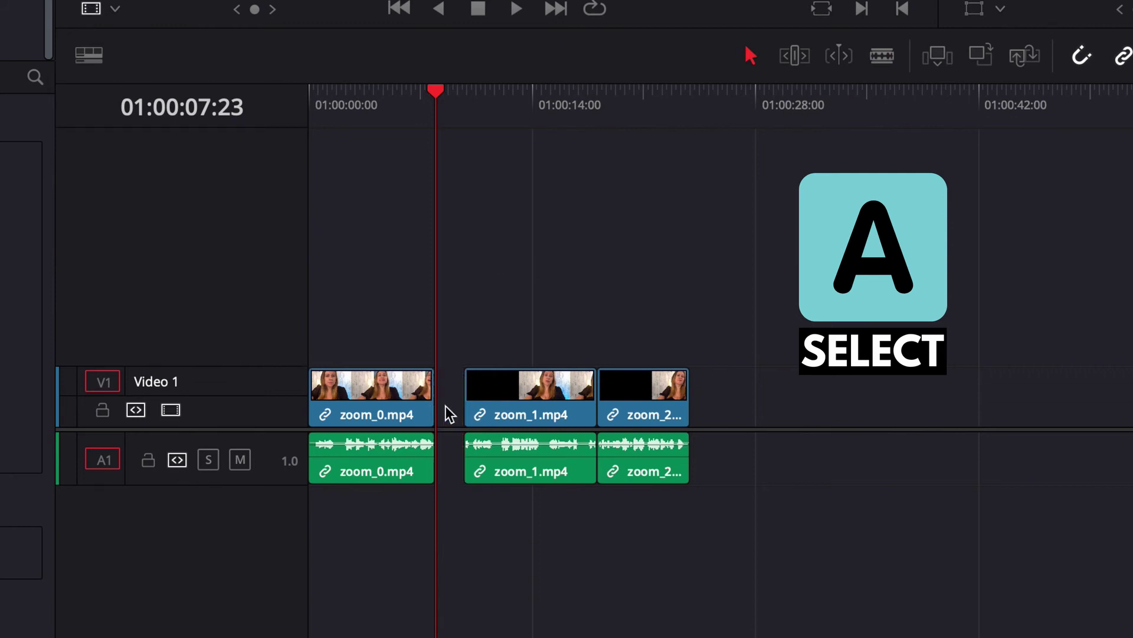
pyautogui.moveTo(536, 322); pyautogui.dragTo(679, 437)
pyautogui.moveTo(559, 405); pyautogui.dragTo(531, 403)
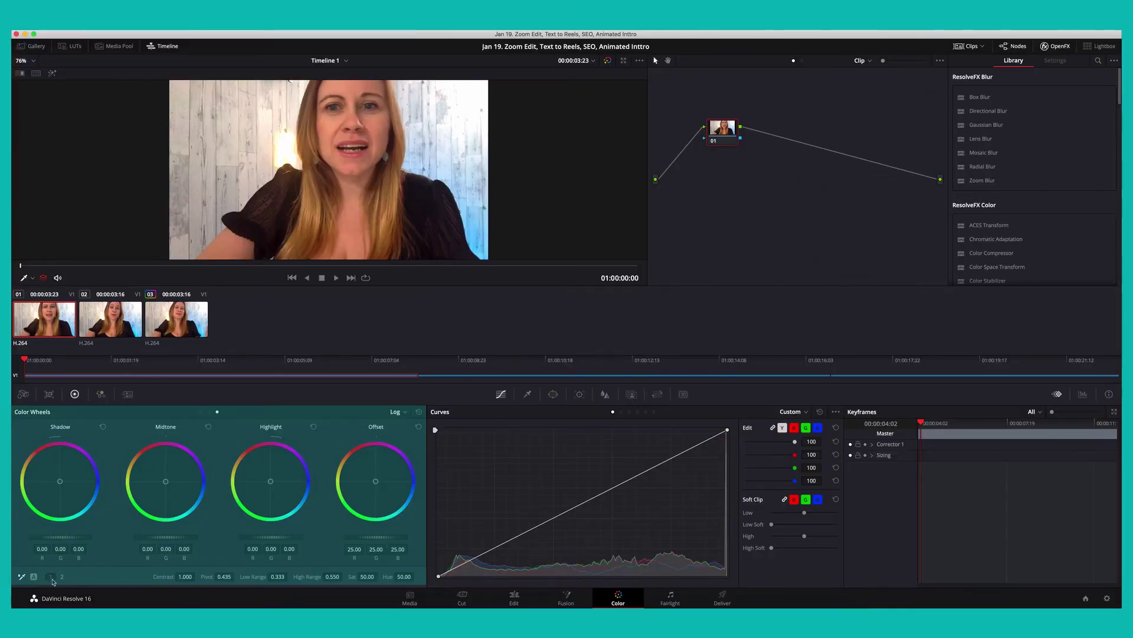
# - Raise the first clip's contrast to 1.194 and saturation to 51.90
pyautogui.click(62, 578)
pyautogui.click(50, 576)
pyautogui.click(62, 576)
pyautogui.click(51, 576)
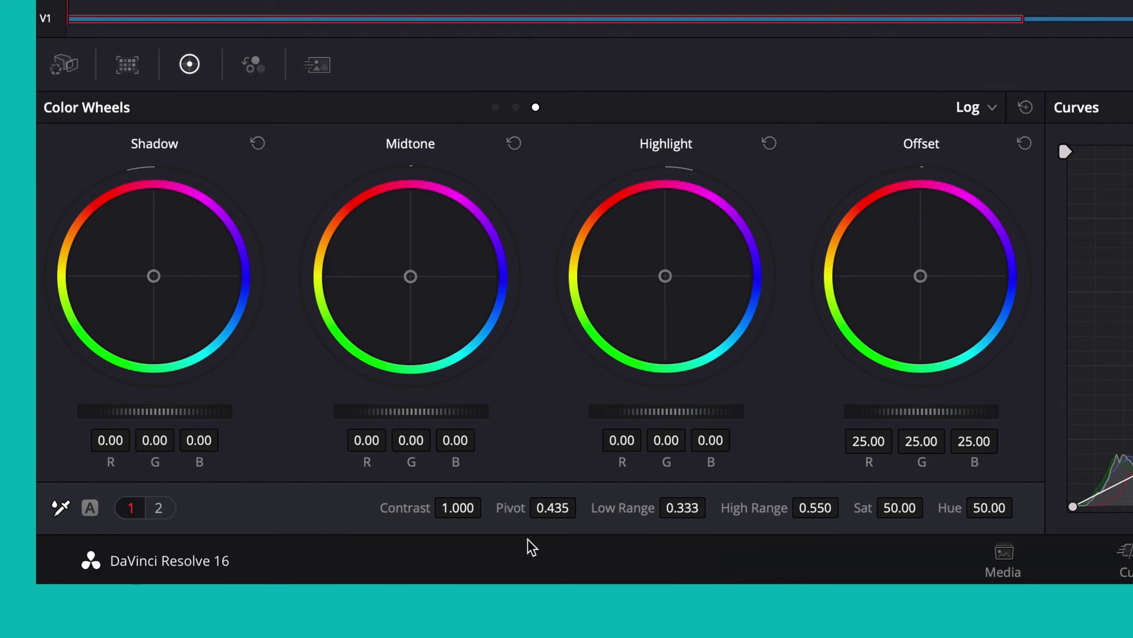
pyautogui.moveTo(458, 511); pyautogui.dragTo(488, 506)
pyautogui.moveTo(887, 511); pyautogui.dragTo(930, 507)
# - Cool the temperature to -600 and lift the shadows to 14
pyautogui.click(158, 508)
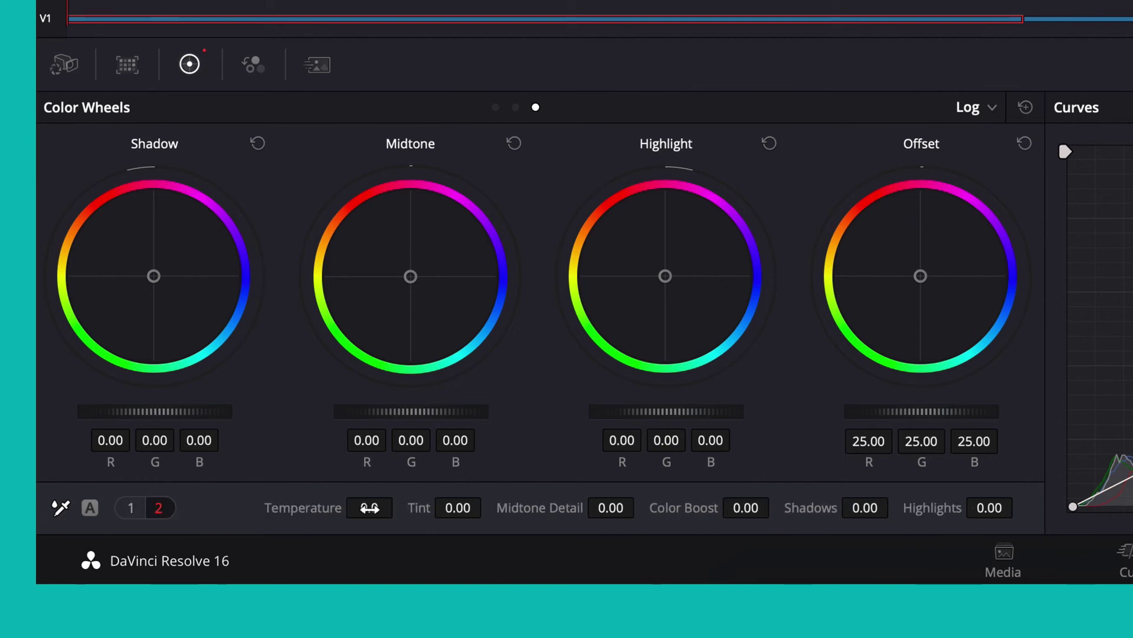
pyautogui.moveTo(368, 507); pyautogui.dragTo(401, 507)
pyautogui.moveTo(865, 508); pyautogui.dragTo(885, 508)
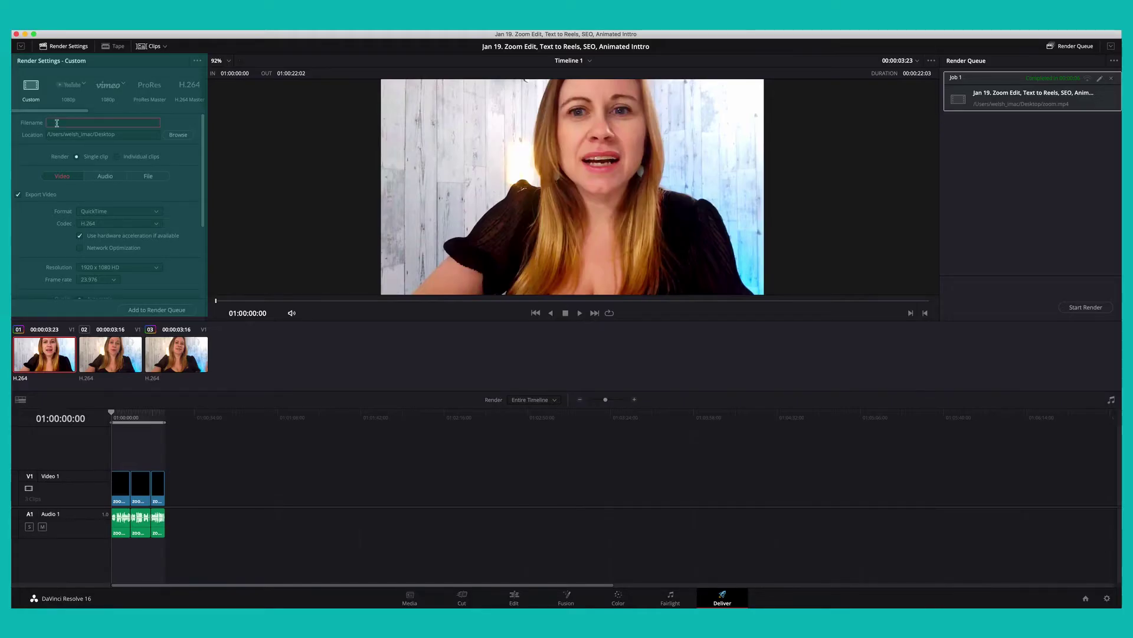
# - Name the output file 'zoom video edit'
pyautogui.write('zoom')
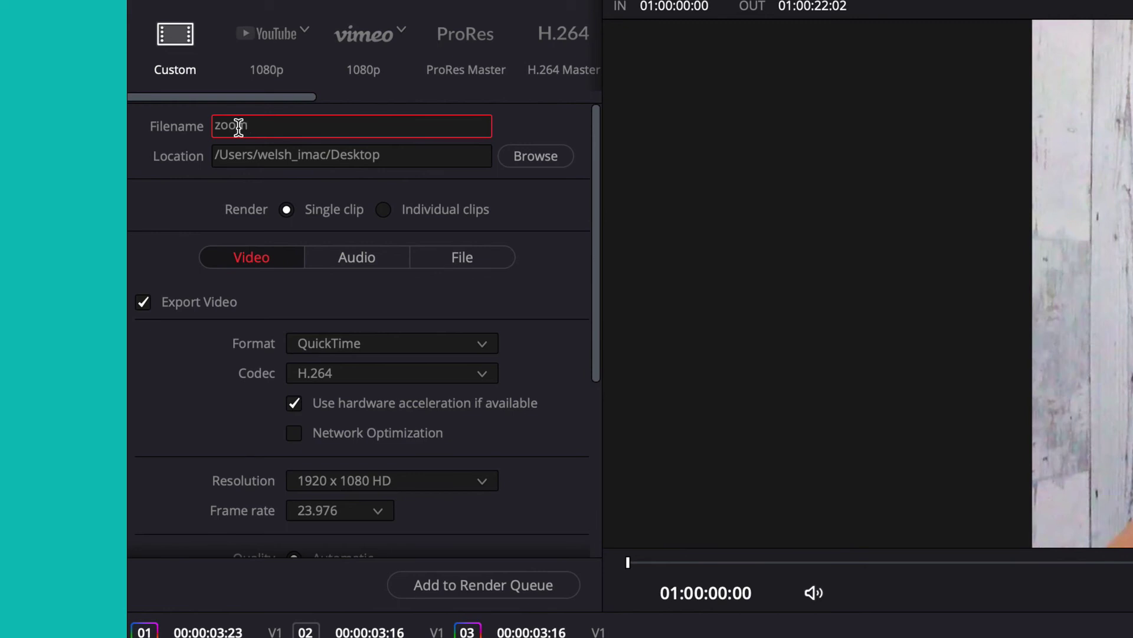
pyautogui.write(' video ediy')
pyautogui.press('BackSpace')
pyautogui.write('t')
# - Set the output format to MP4 and add the job to the render queue
pyautogui.click(348, 343)
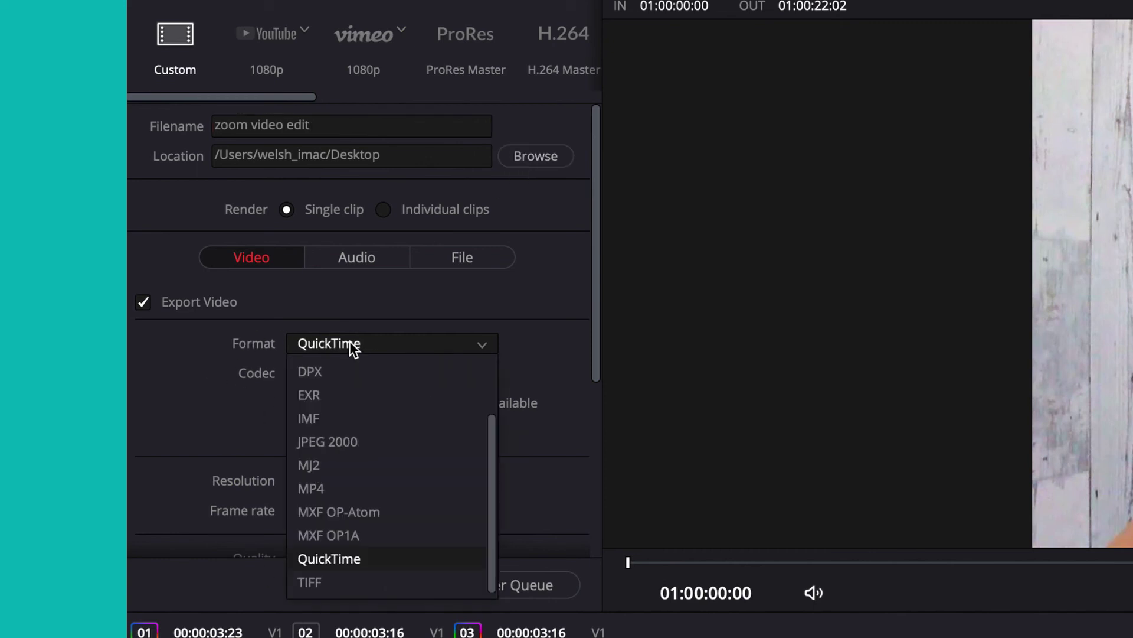
pyautogui.click(339, 494)
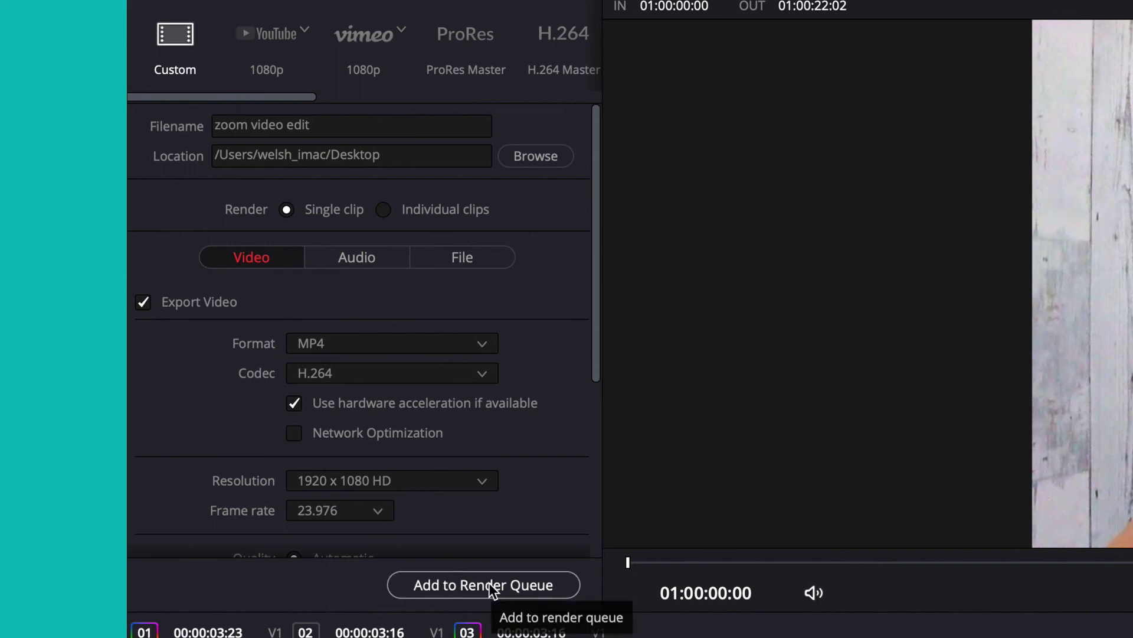
pyautogui.click(489, 585)
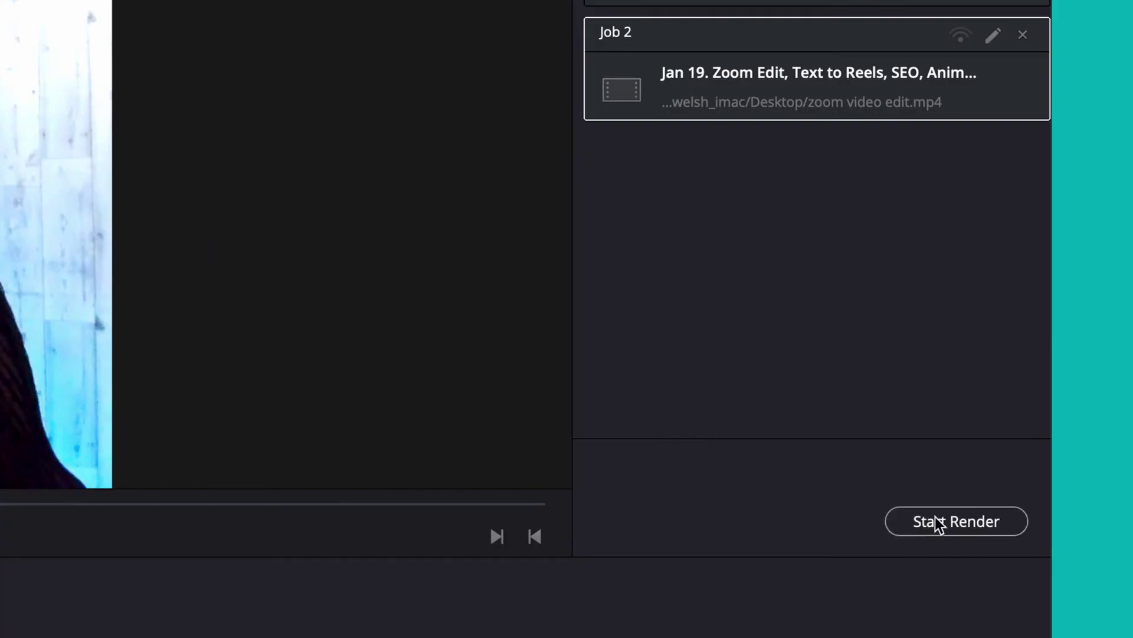
# - Start rendering the queued zoom video edit.mp4 job
pyautogui.click(941, 522)
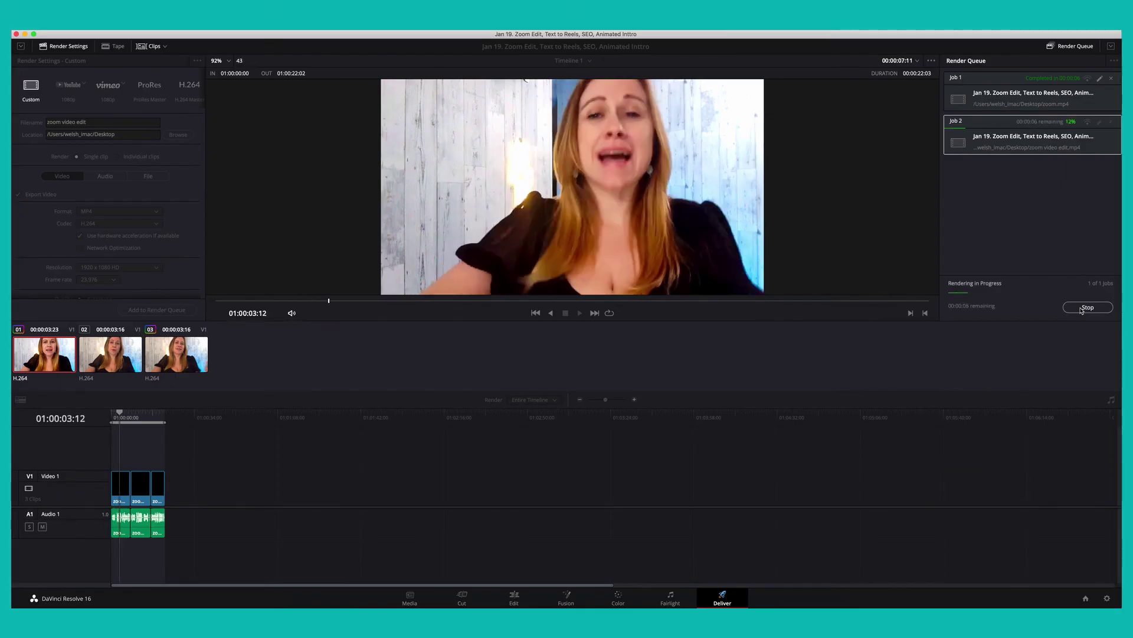